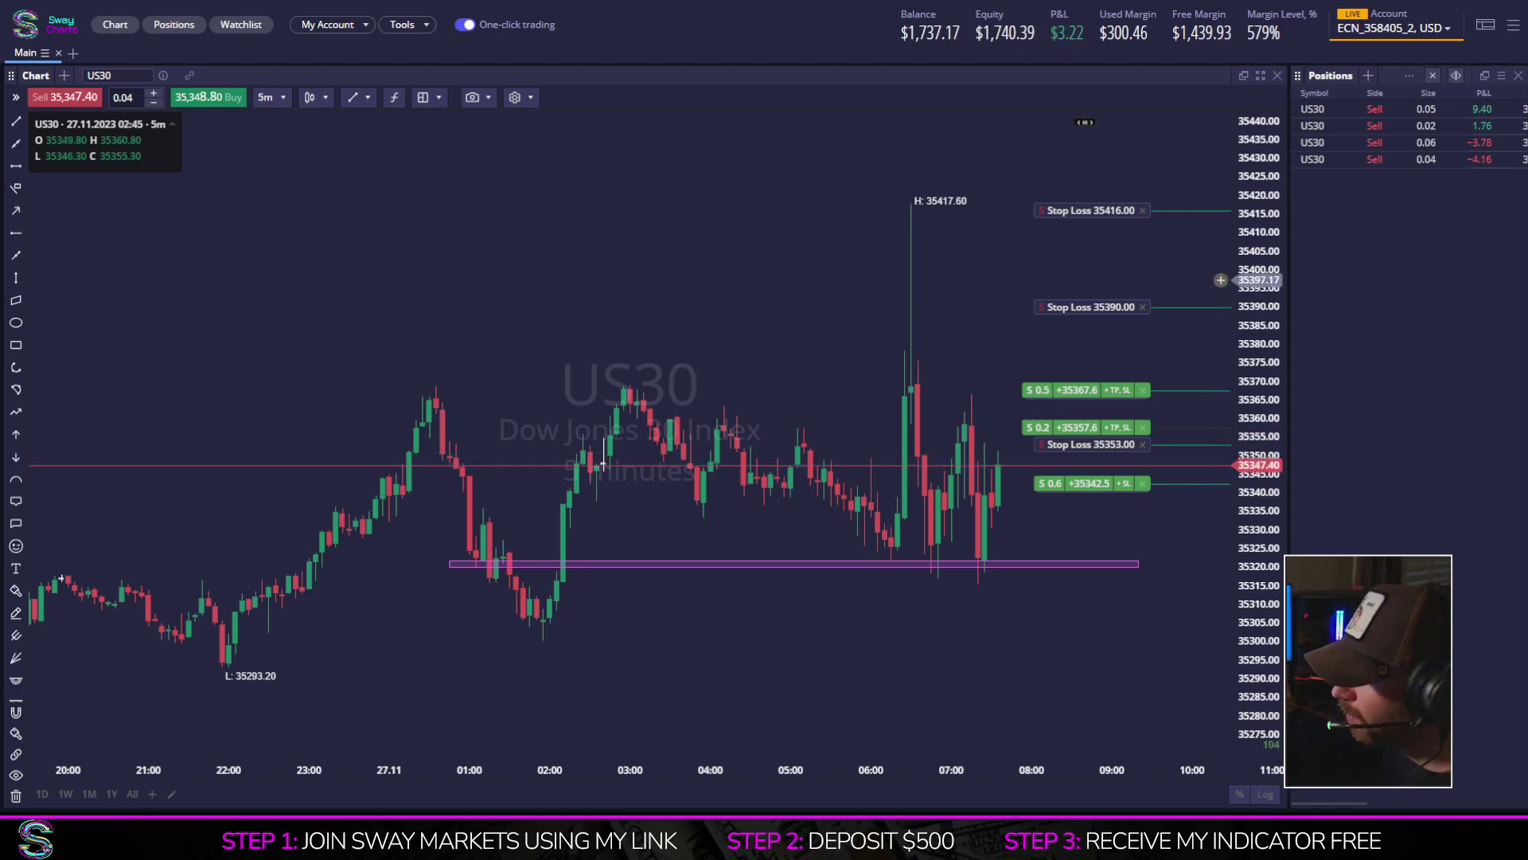
Step: Pan the US30 chart back to show earlier hours
drag(701, 291, 685, 290)
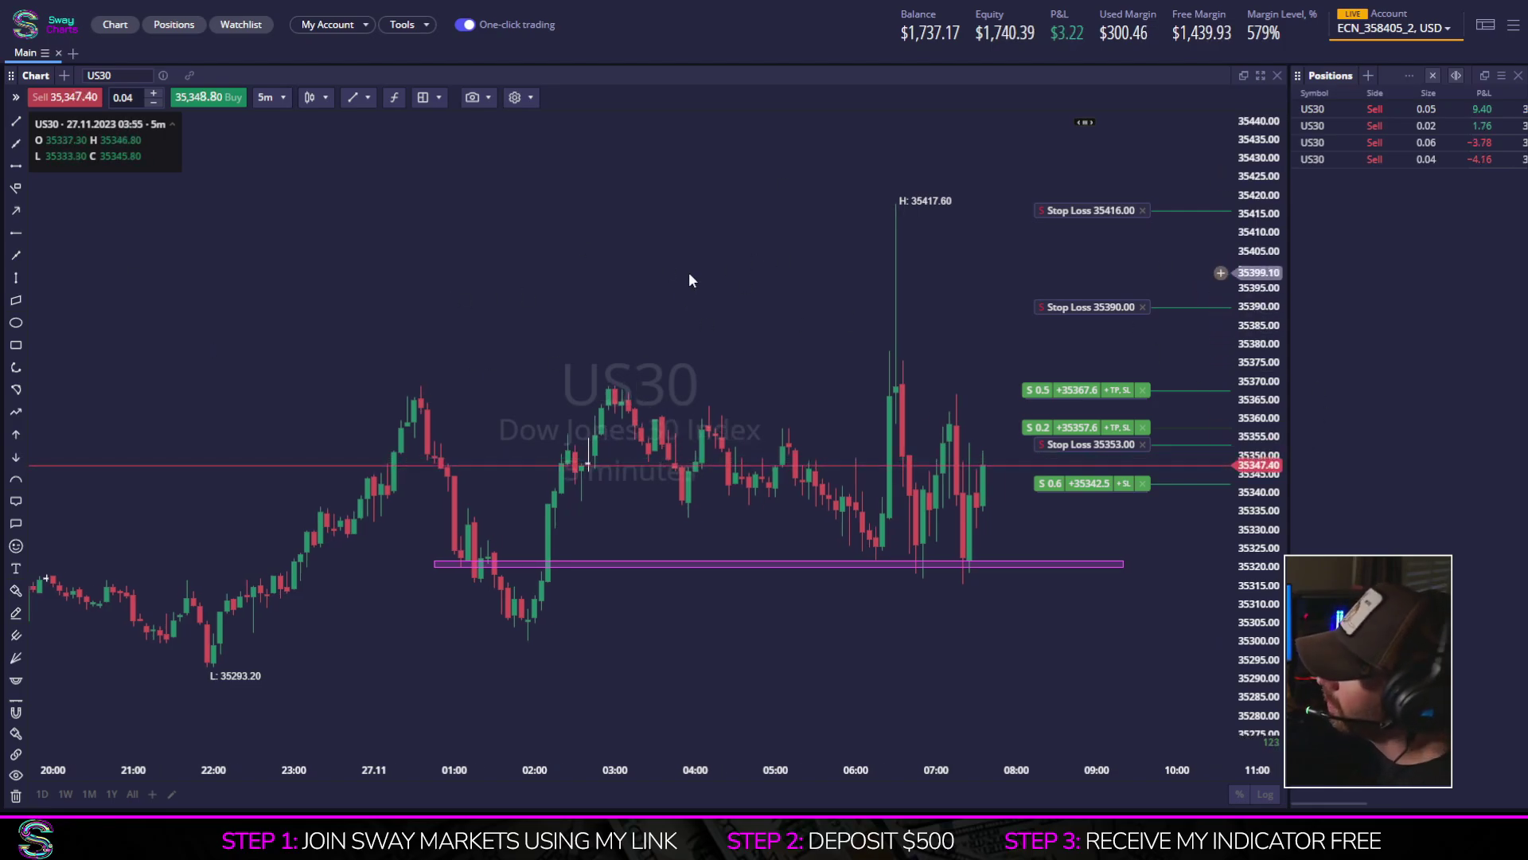
mouse_move(689, 272)
mouse_down()
mouse_move(805, 320)
mouse_move(670, 302)
mouse_move(560, 311)
mouse_up()
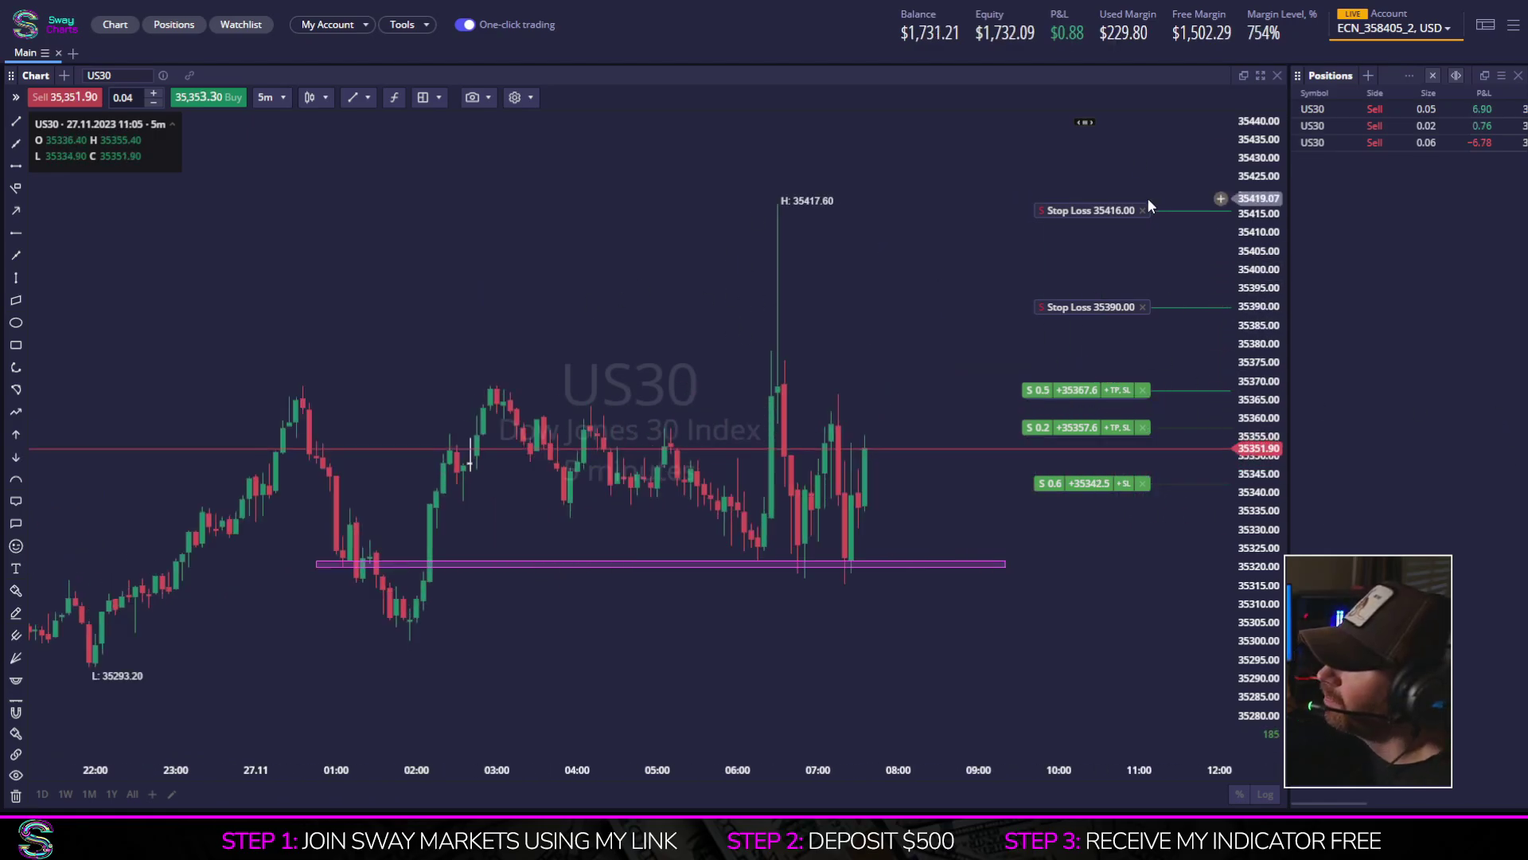
drag(469, 459, 581, 285)
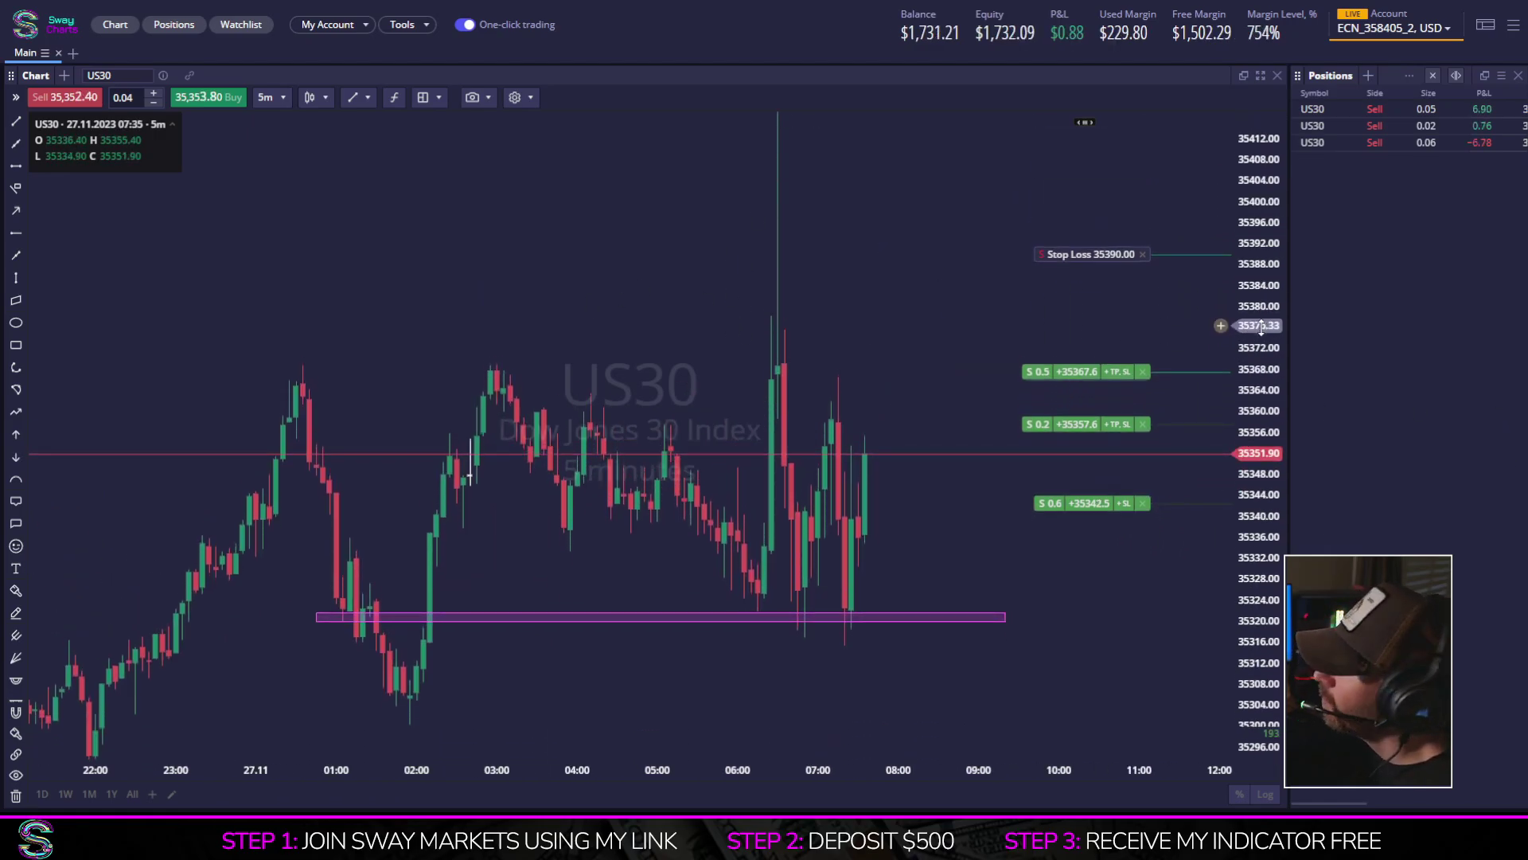
drag(438, 483, 480, 394)
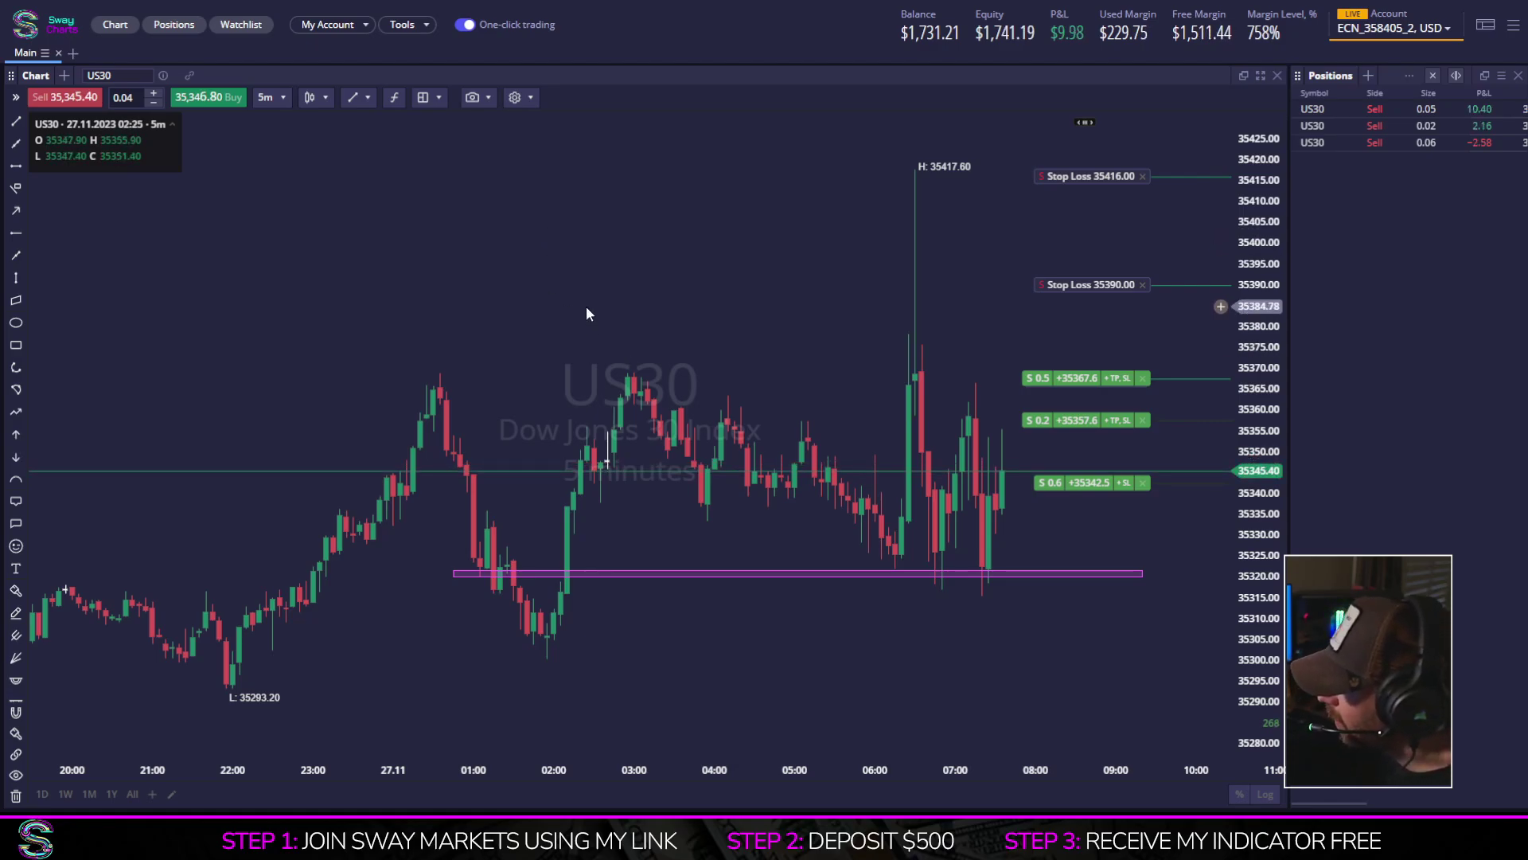
scroll(534, 231, left, 3)
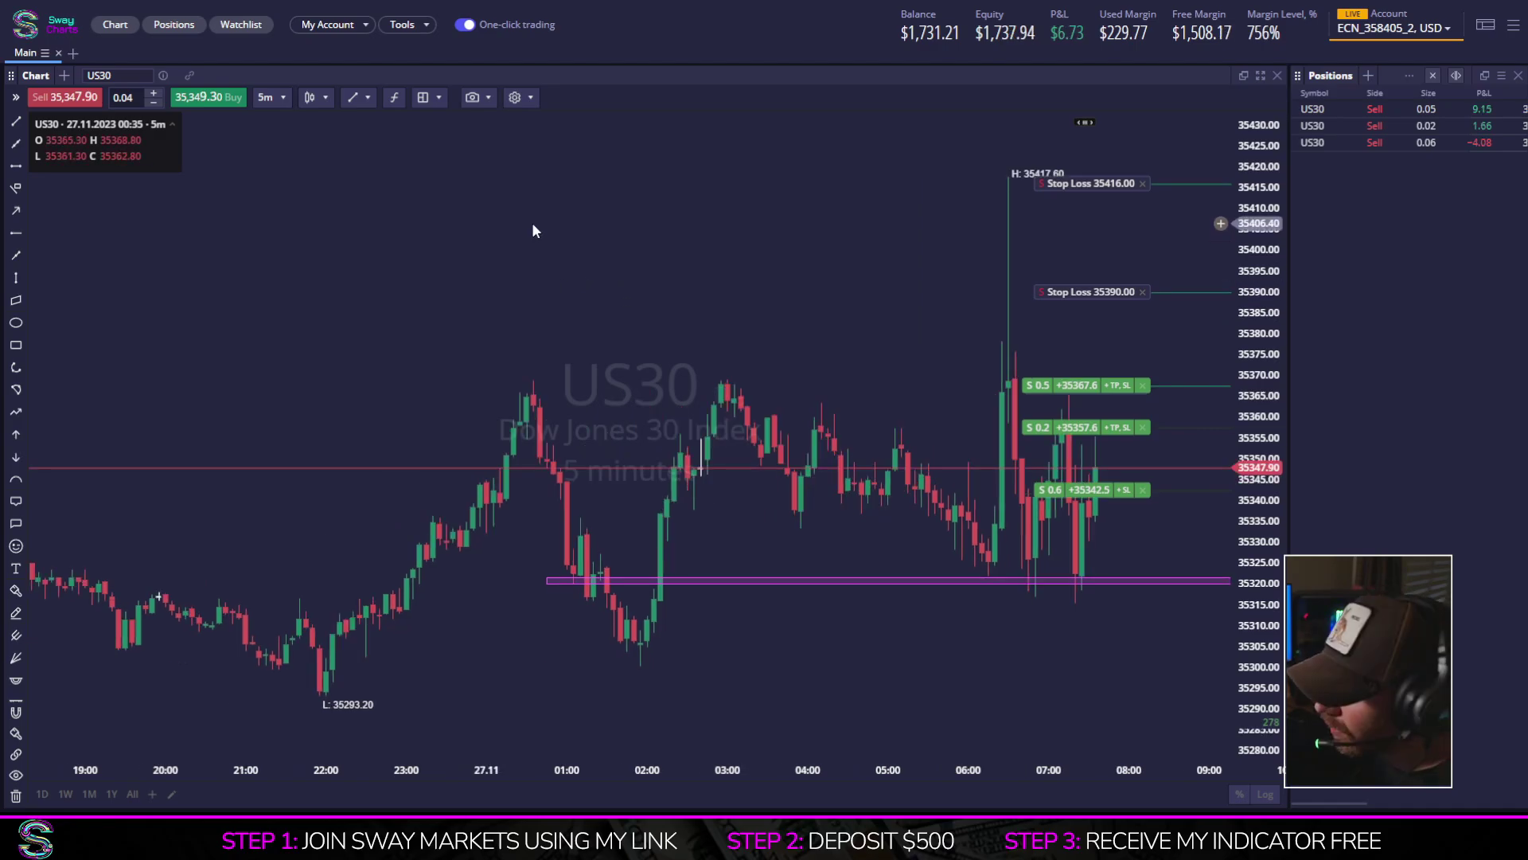
Step: Open a widened Positions panel beside the chart and switch US30 to 30-minute candles
click(173, 23)
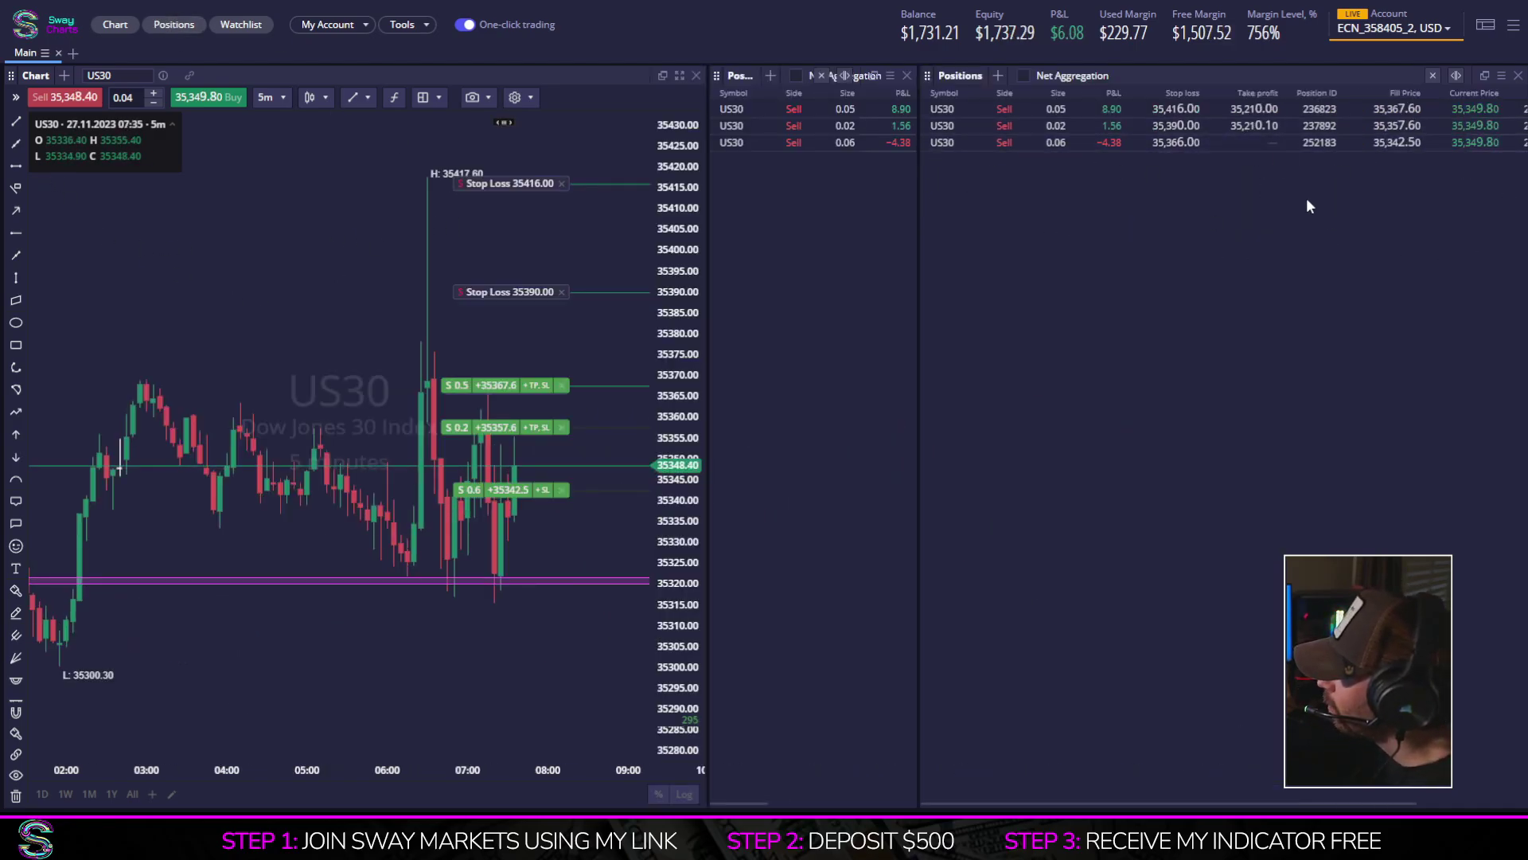
mouse_move(920, 239)
mouse_down()
mouse_move(798, 259)
mouse_move(814, 259)
mouse_up()
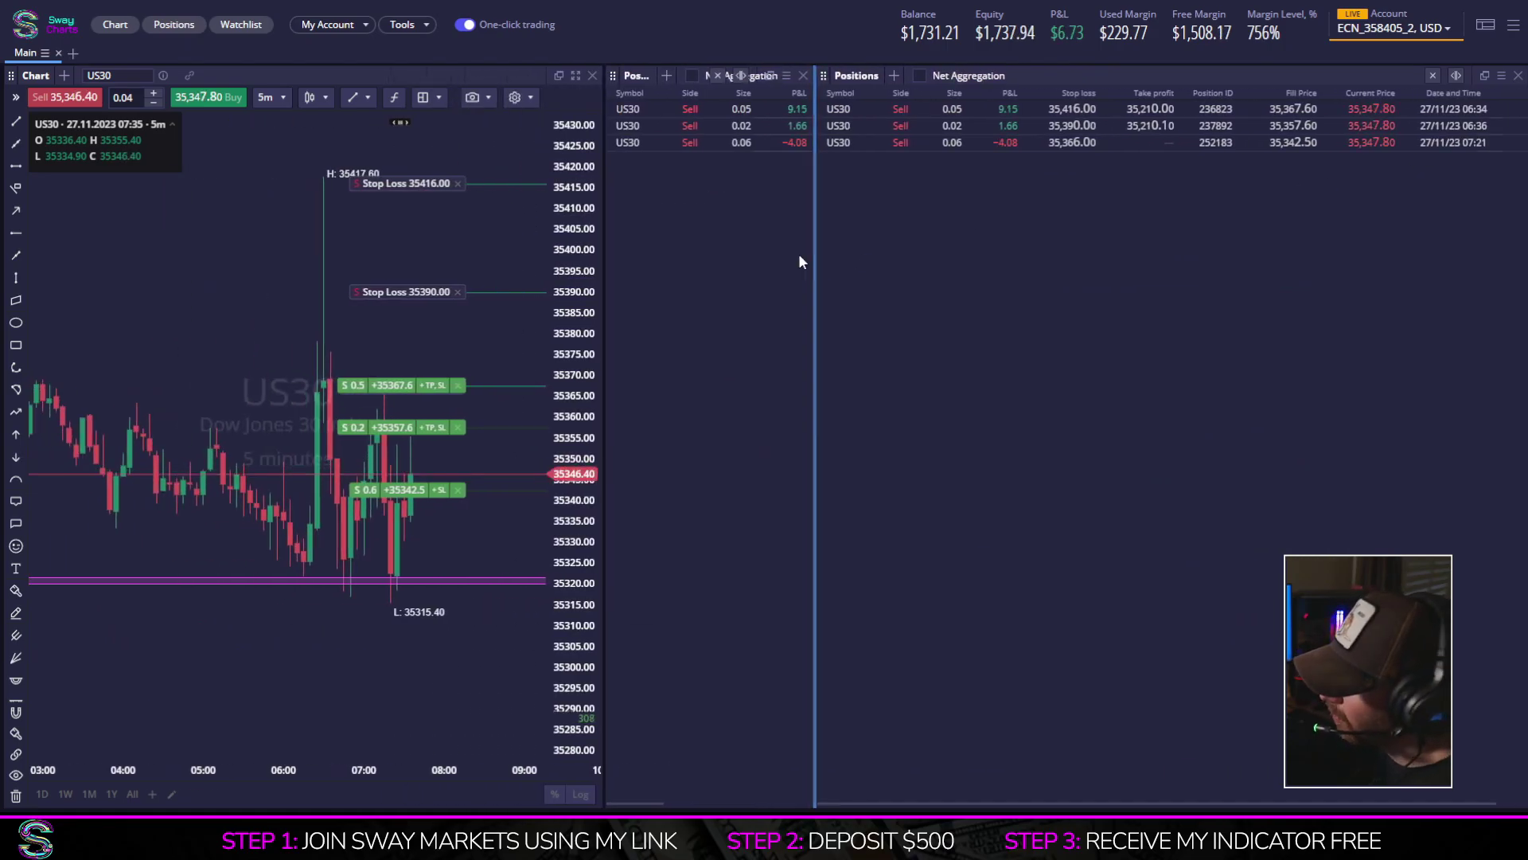
text(30)
key(Return)
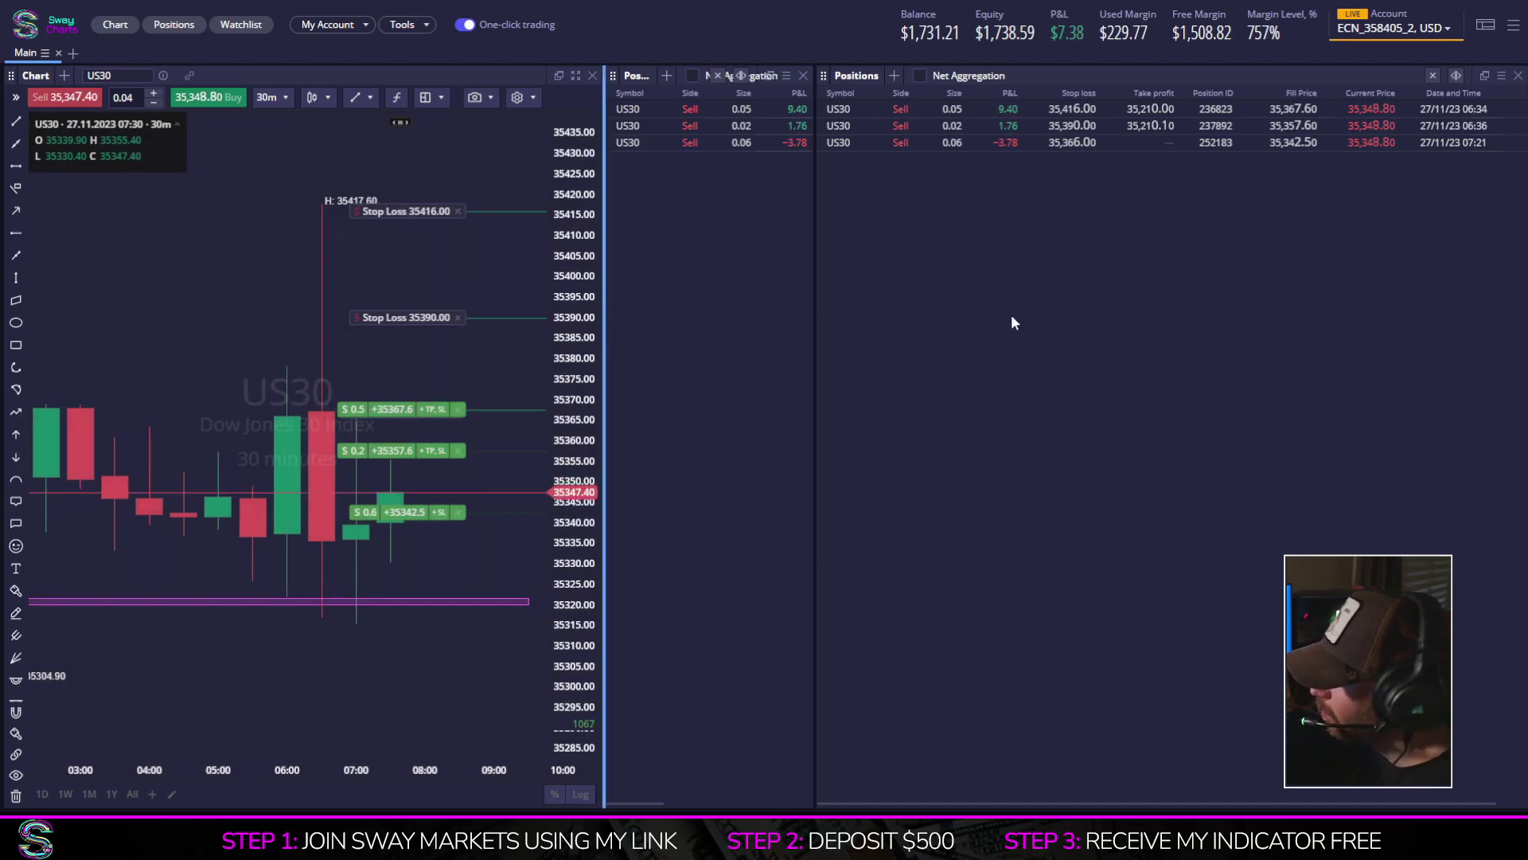
scroll(215, 218, down, 3)
Step: Dismiss the chart layout options and open the Default Watchlist panel
click(426, 96)
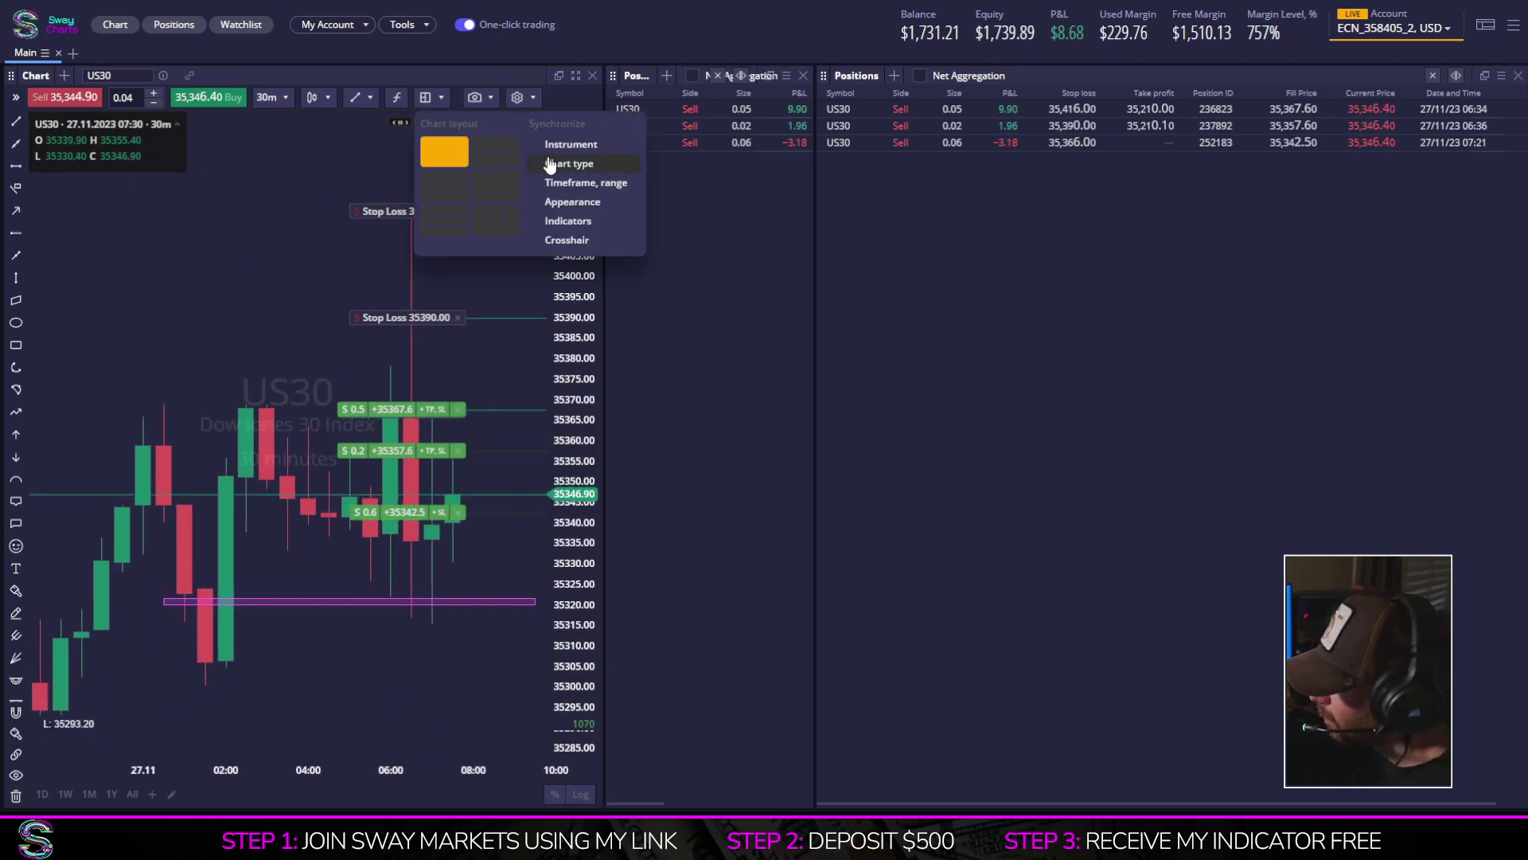
click(110, 258)
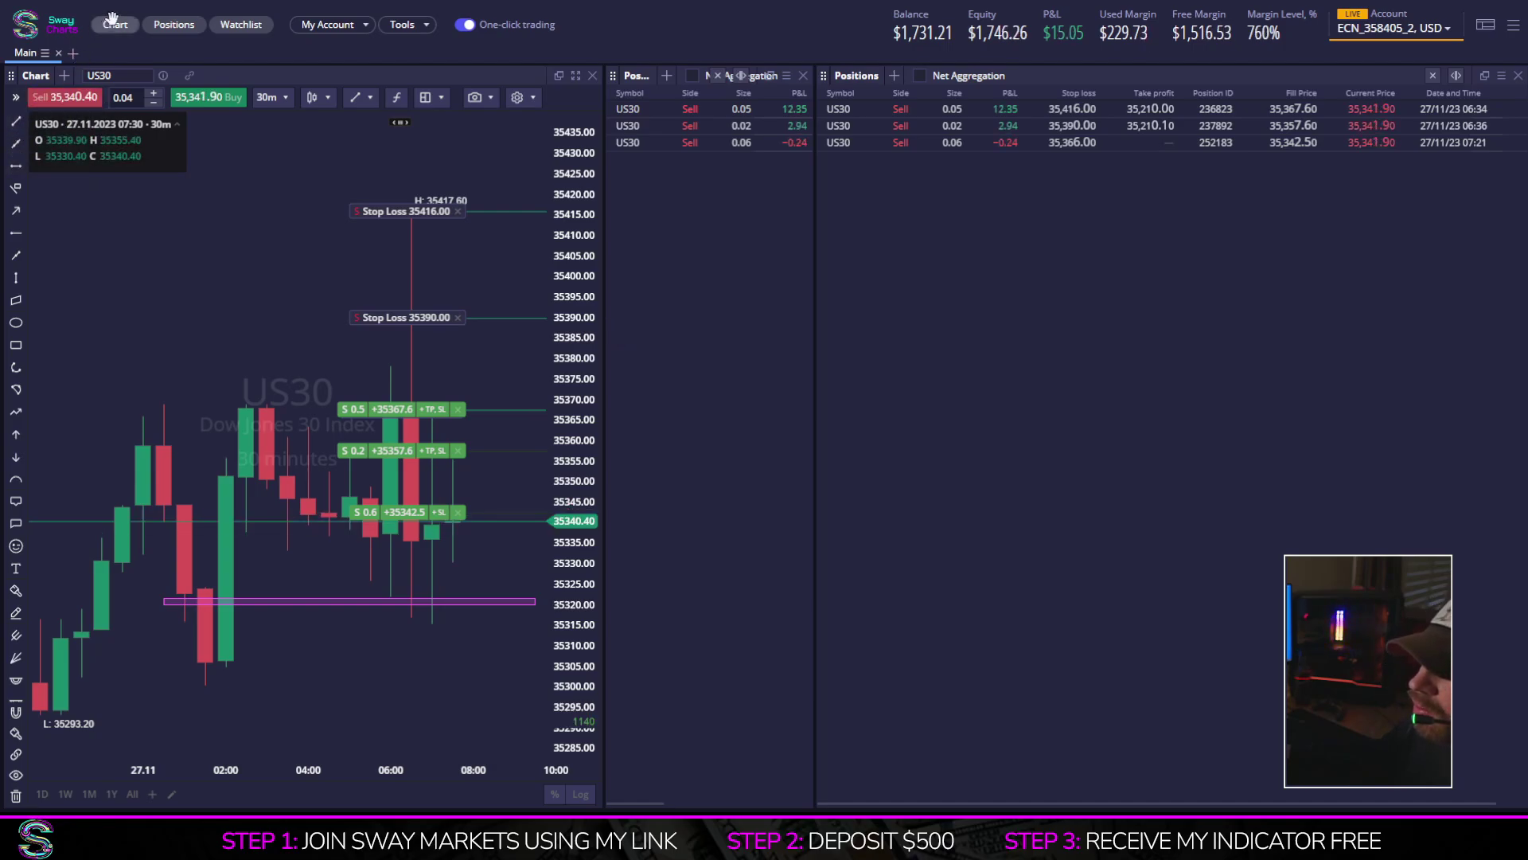
click(239, 25)
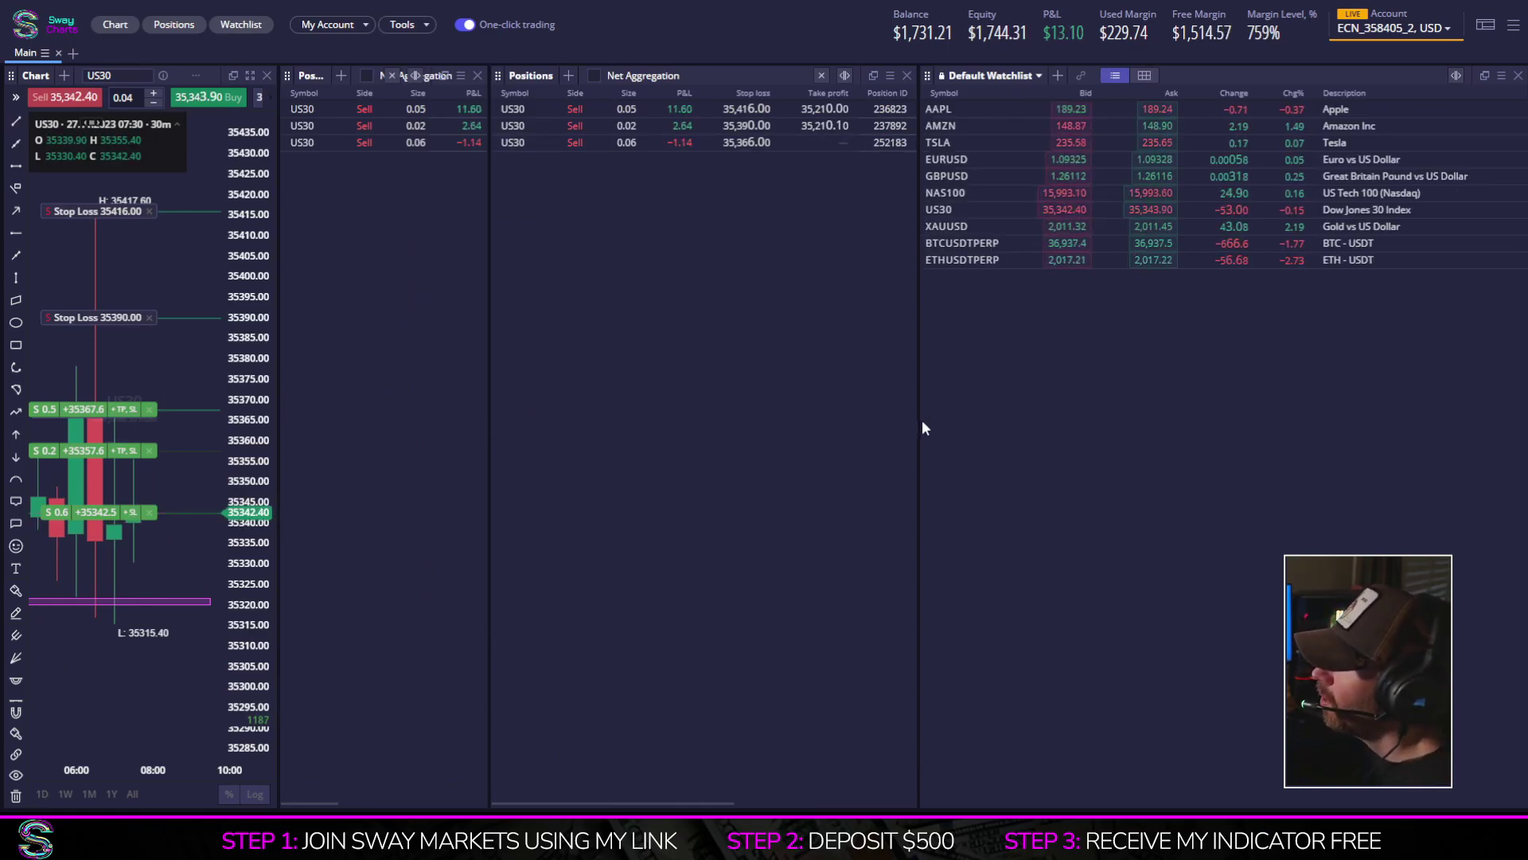
Step: Close the duplicate Positions panel, widen the chart, and pan across the 30-minute candles
click(478, 76)
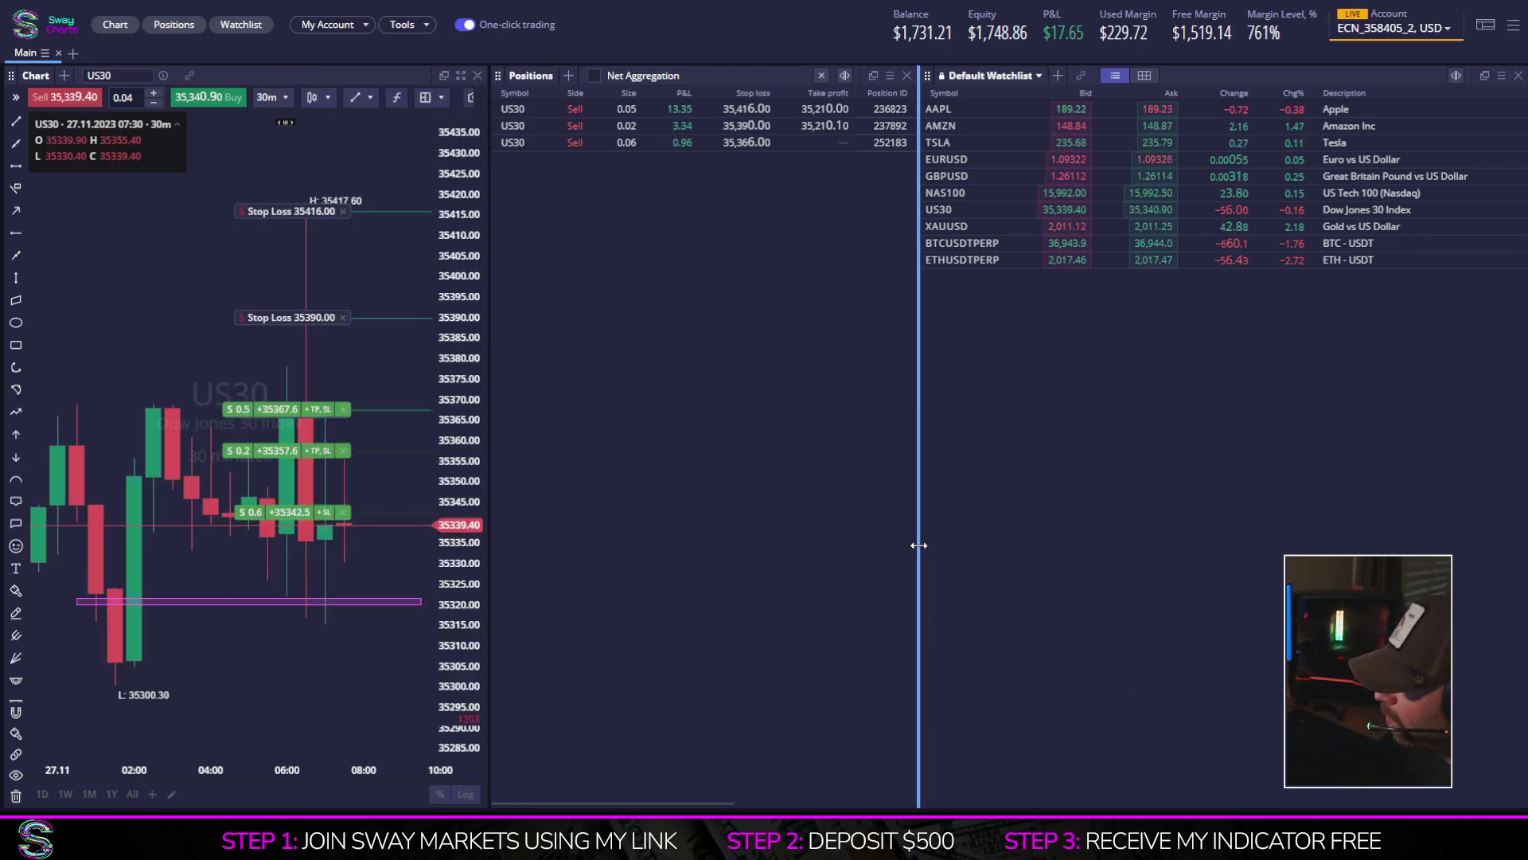
drag(918, 539, 1113, 542)
drag(594, 484, 843, 483)
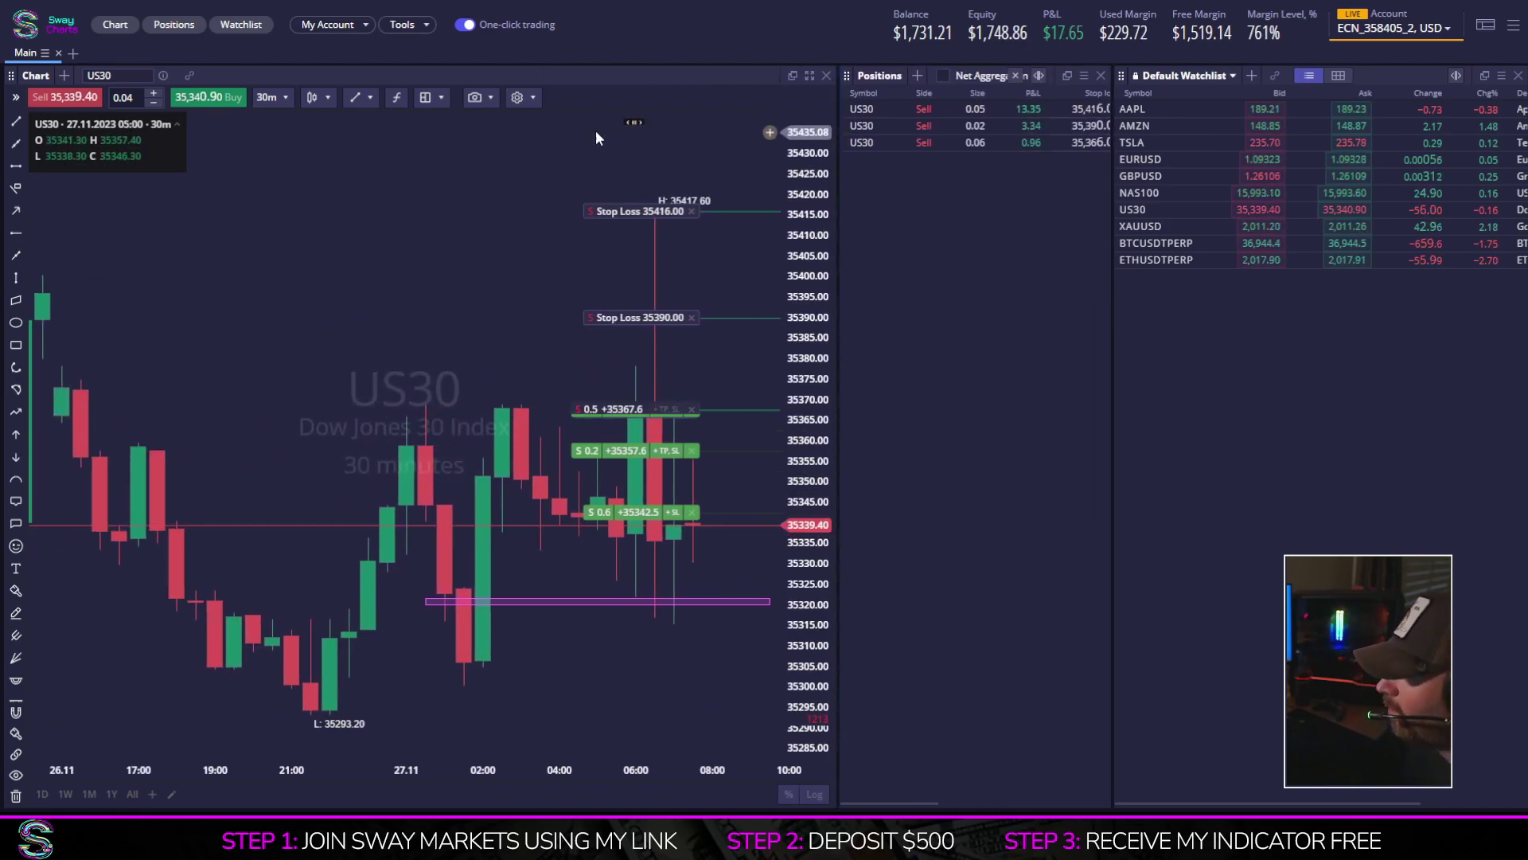
mouse_move(422, 244)
mouse_down()
mouse_move(318, 239)
mouse_move(335, 245)
mouse_move(248, 276)
mouse_up()
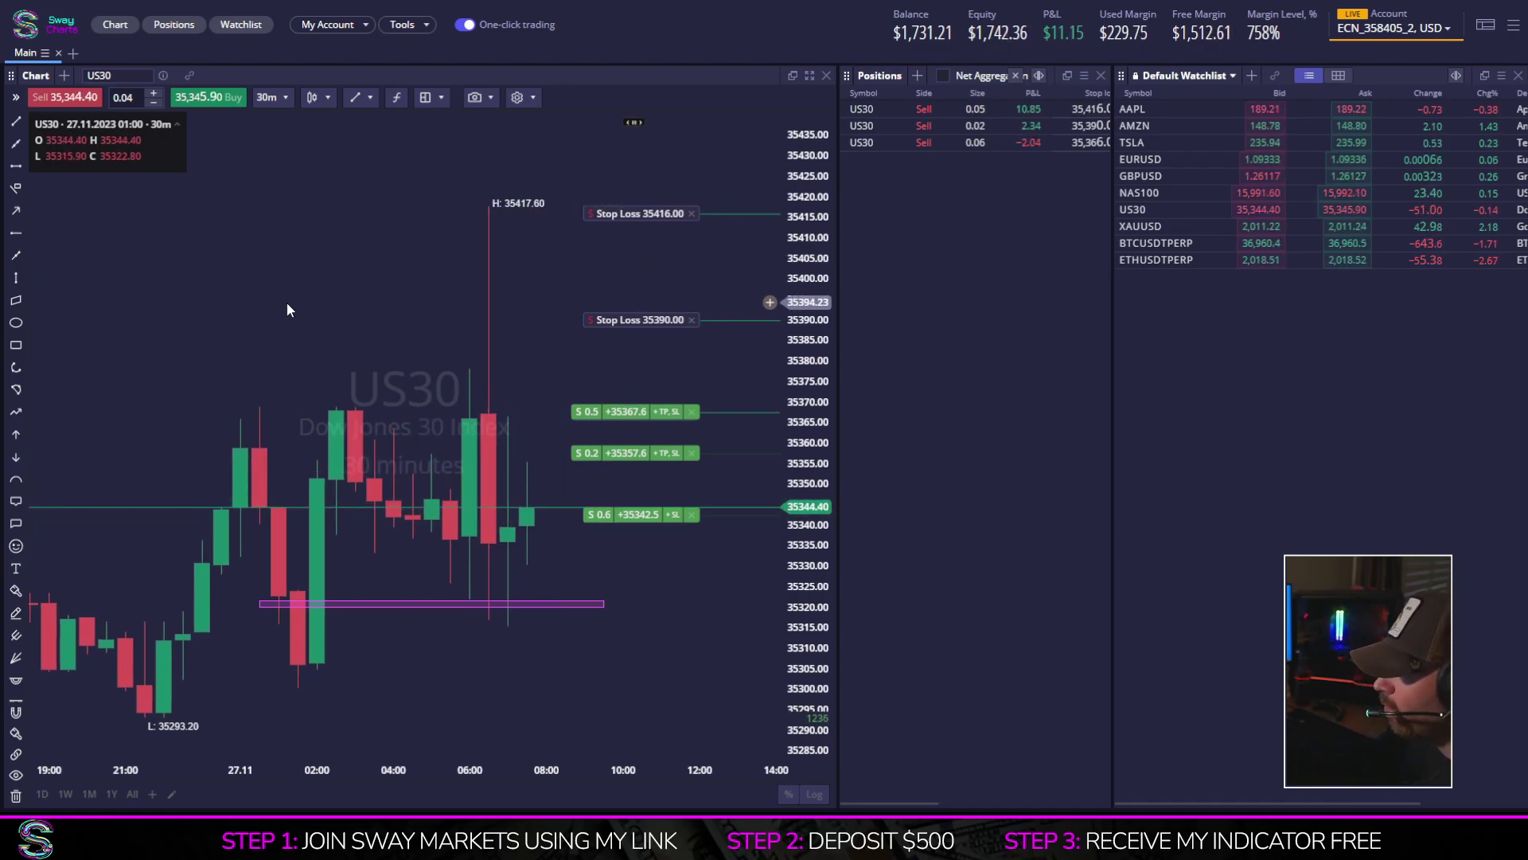
mouse_move(270, 308)
mouse_down()
mouse_move(327, 313)
mouse_move(271, 288)
mouse_move(279, 248)
mouse_up()
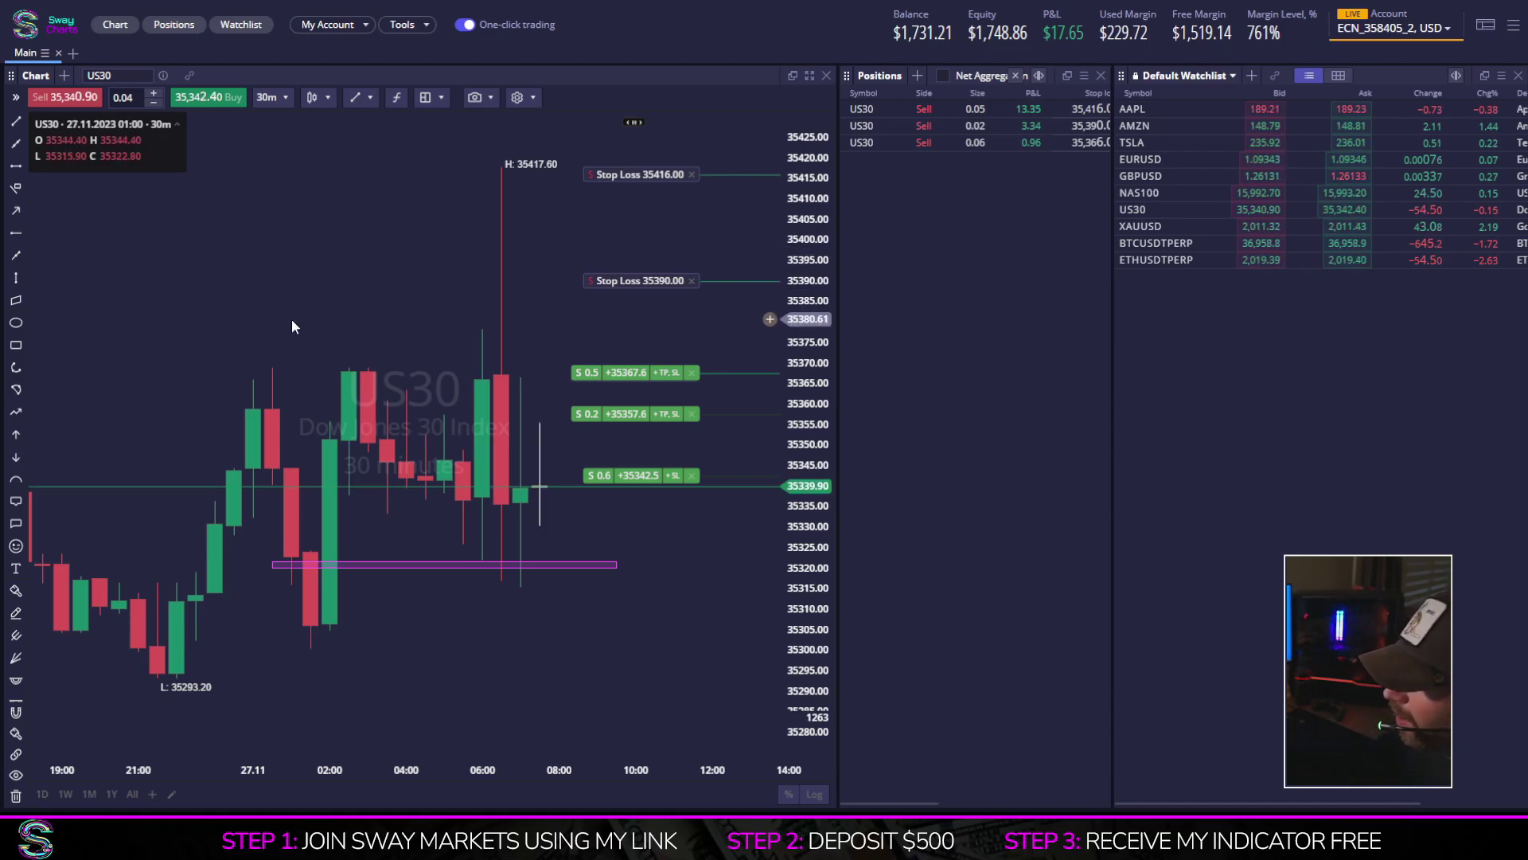
scroll(352, 328, down, 2)
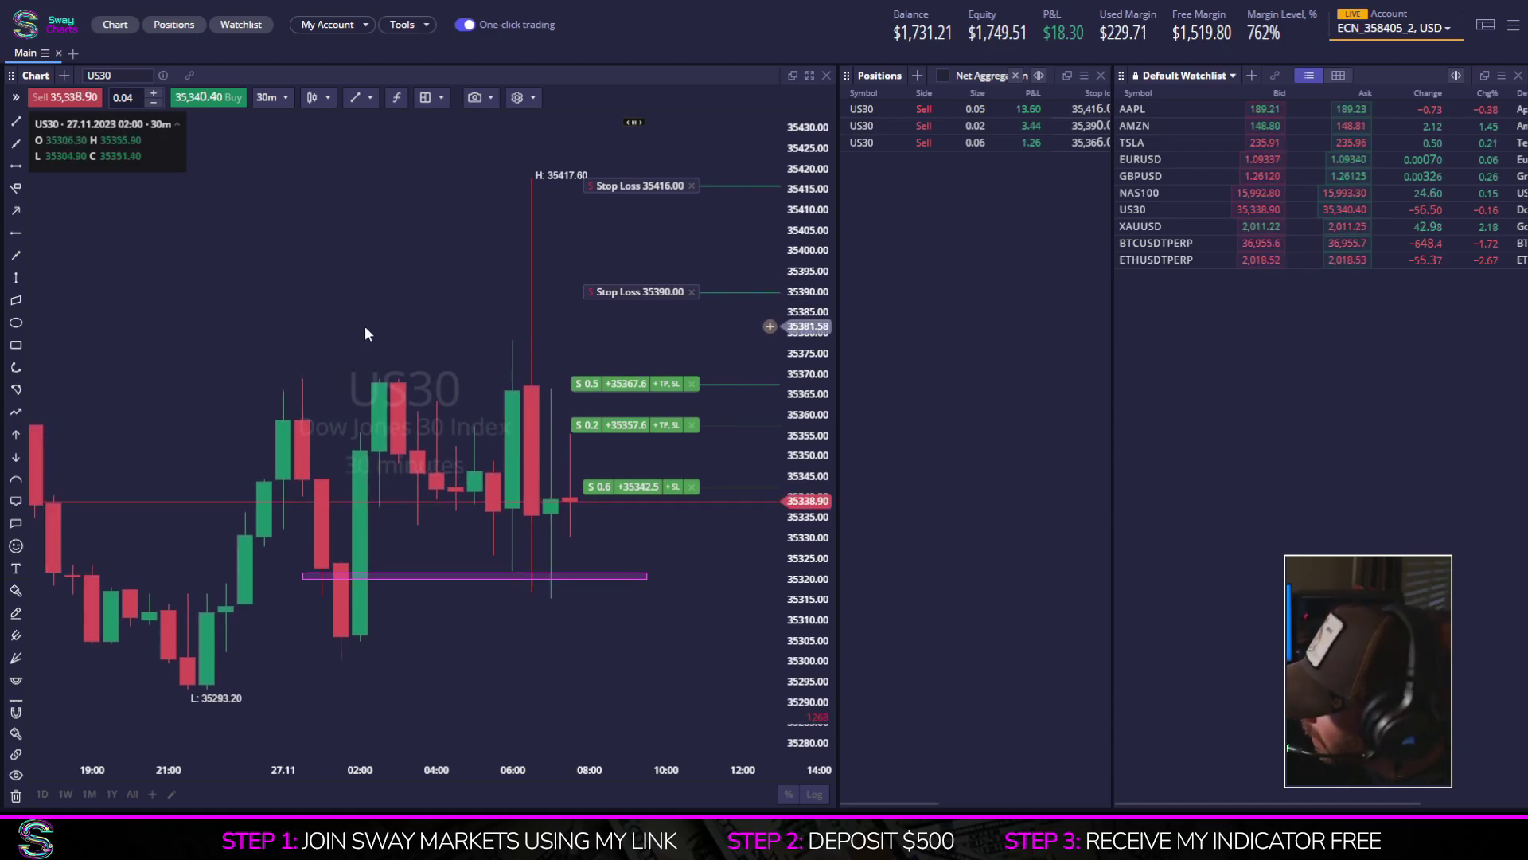
scroll(362, 320, down, 2)
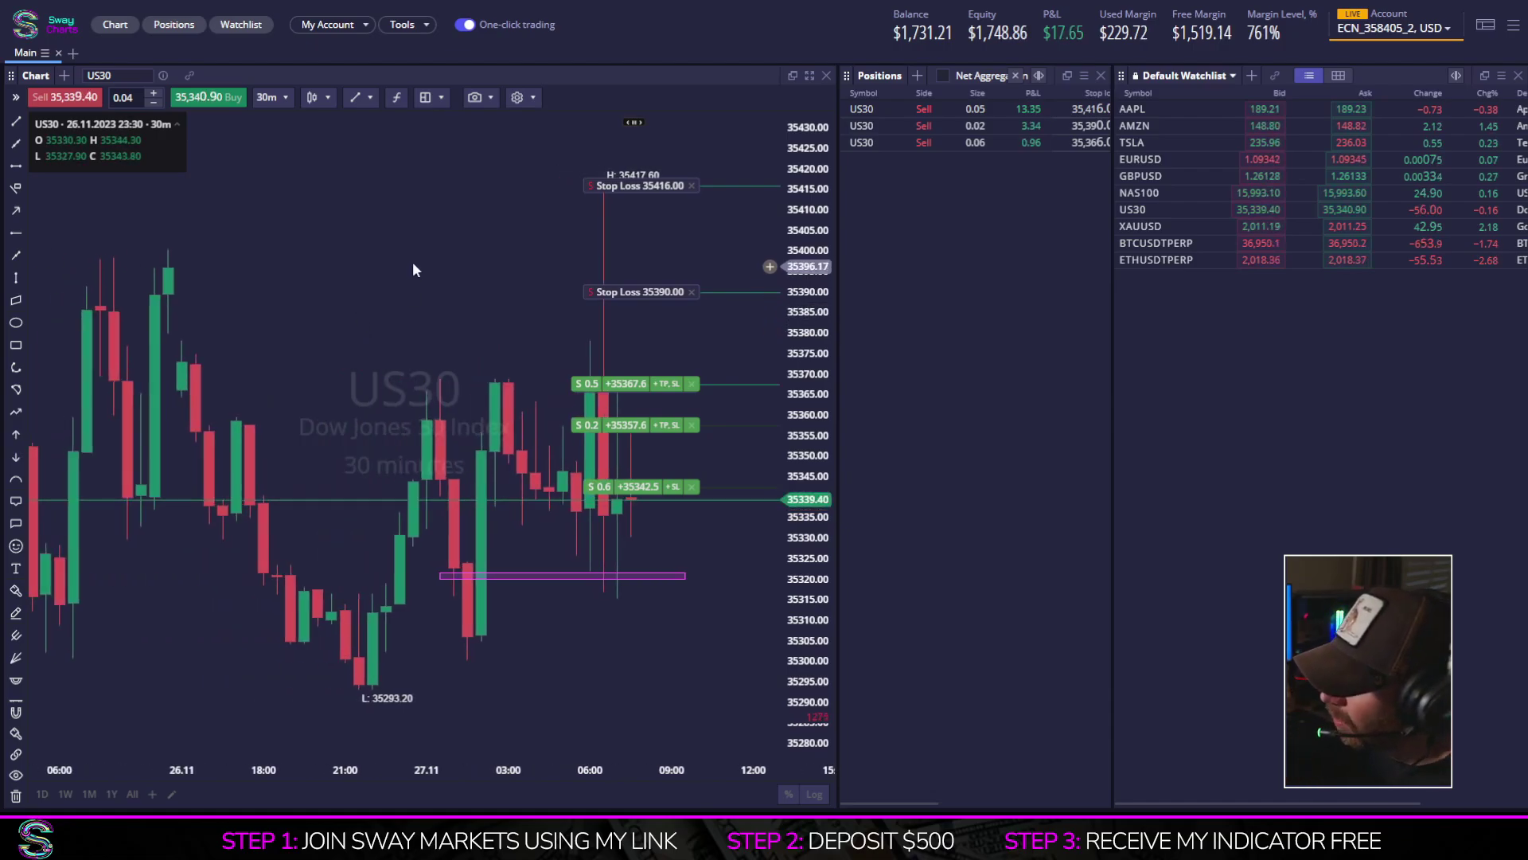
mouse_move(436, 333)
mouse_down()
mouse_move(381, 353)
mouse_move(303, 243)
mouse_up()
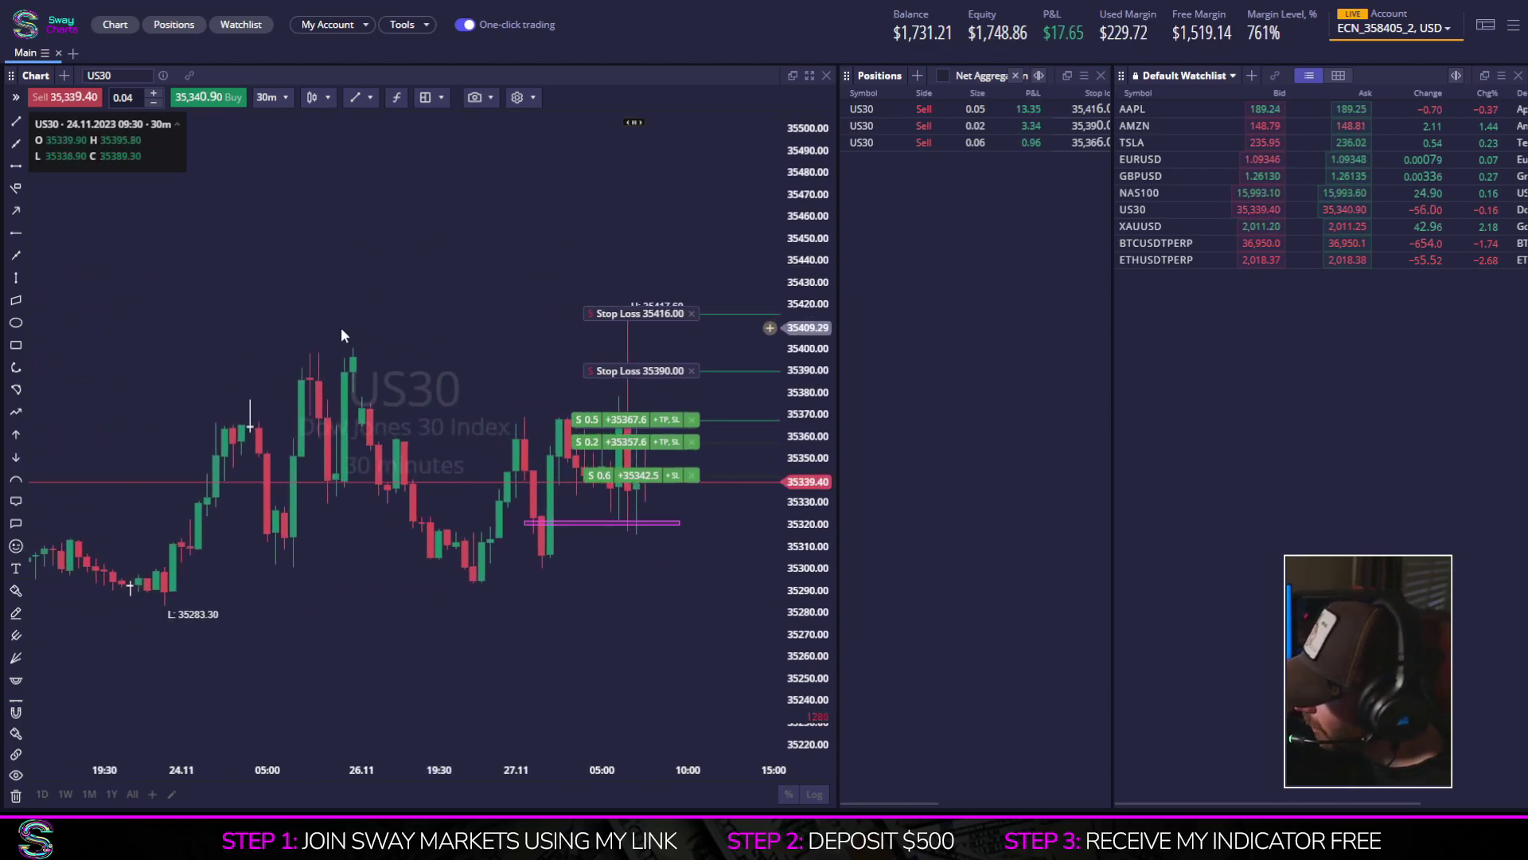
scroll(381, 341, down, 2)
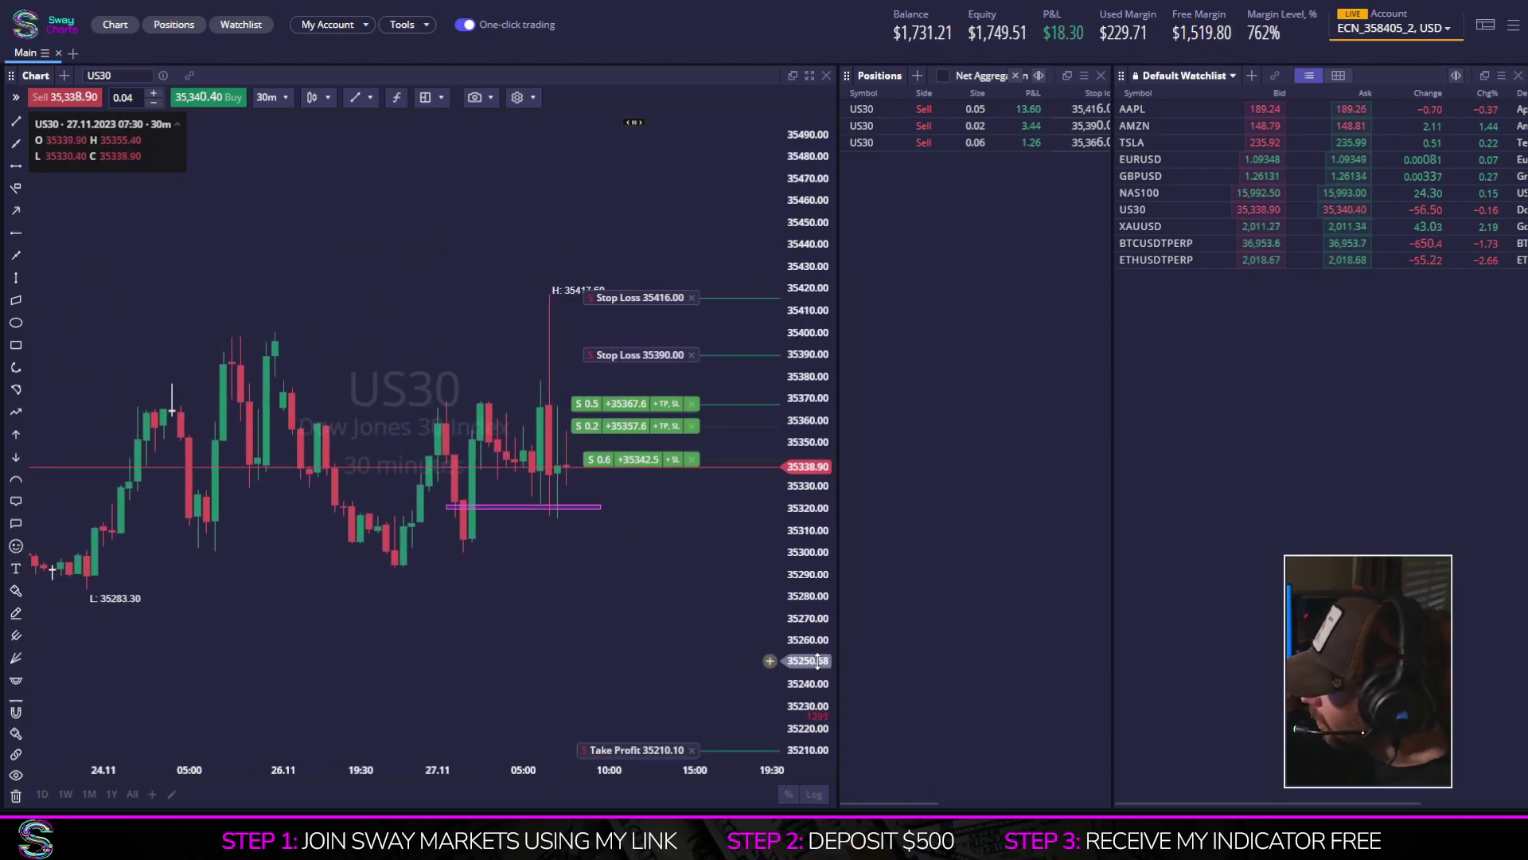
drag(817, 637, 817, 573)
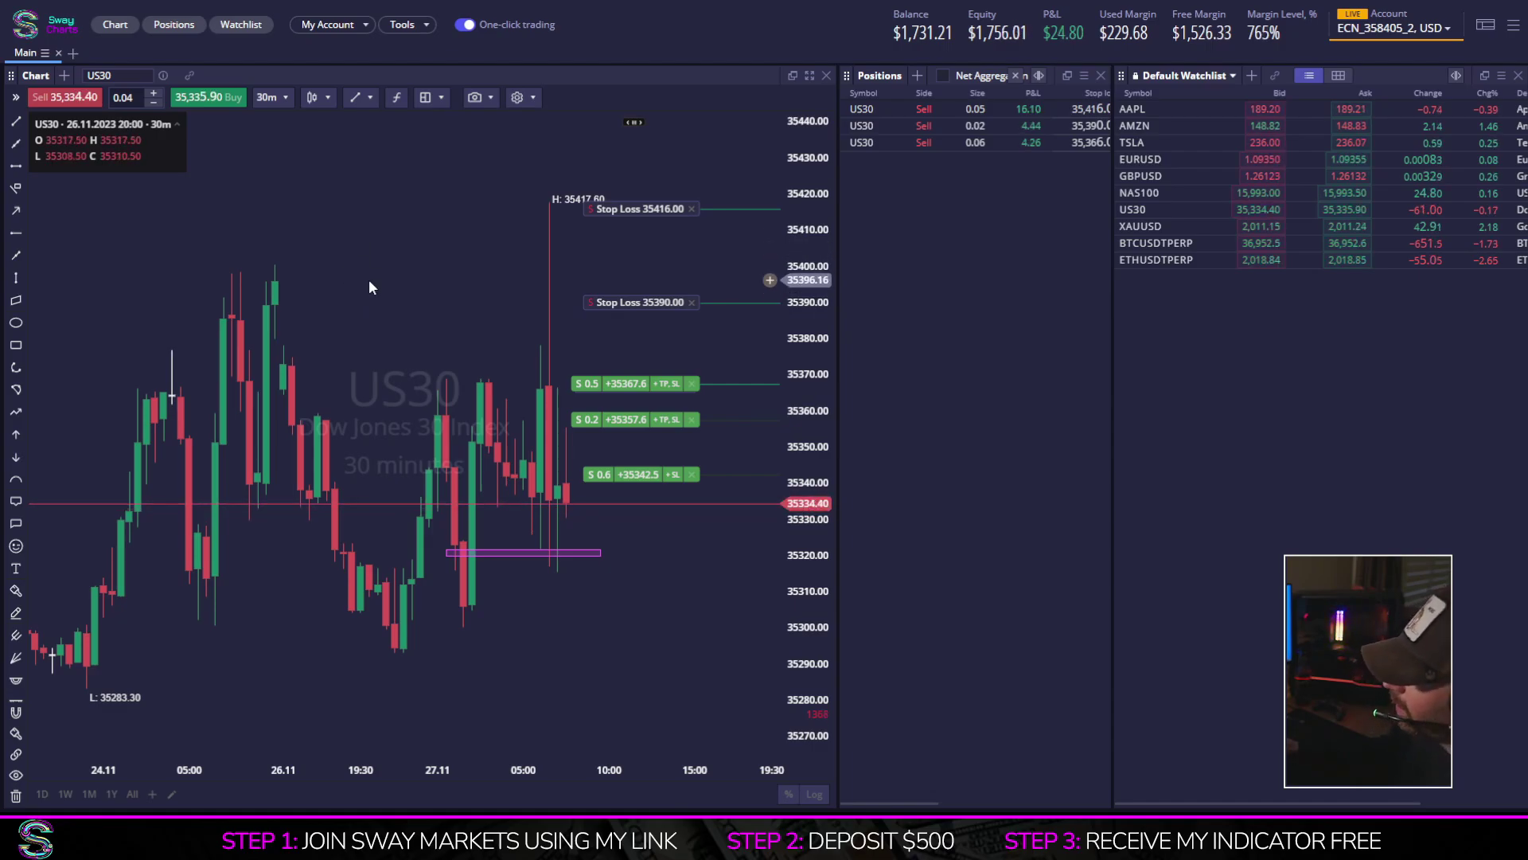
scroll(326, 340, down, 2)
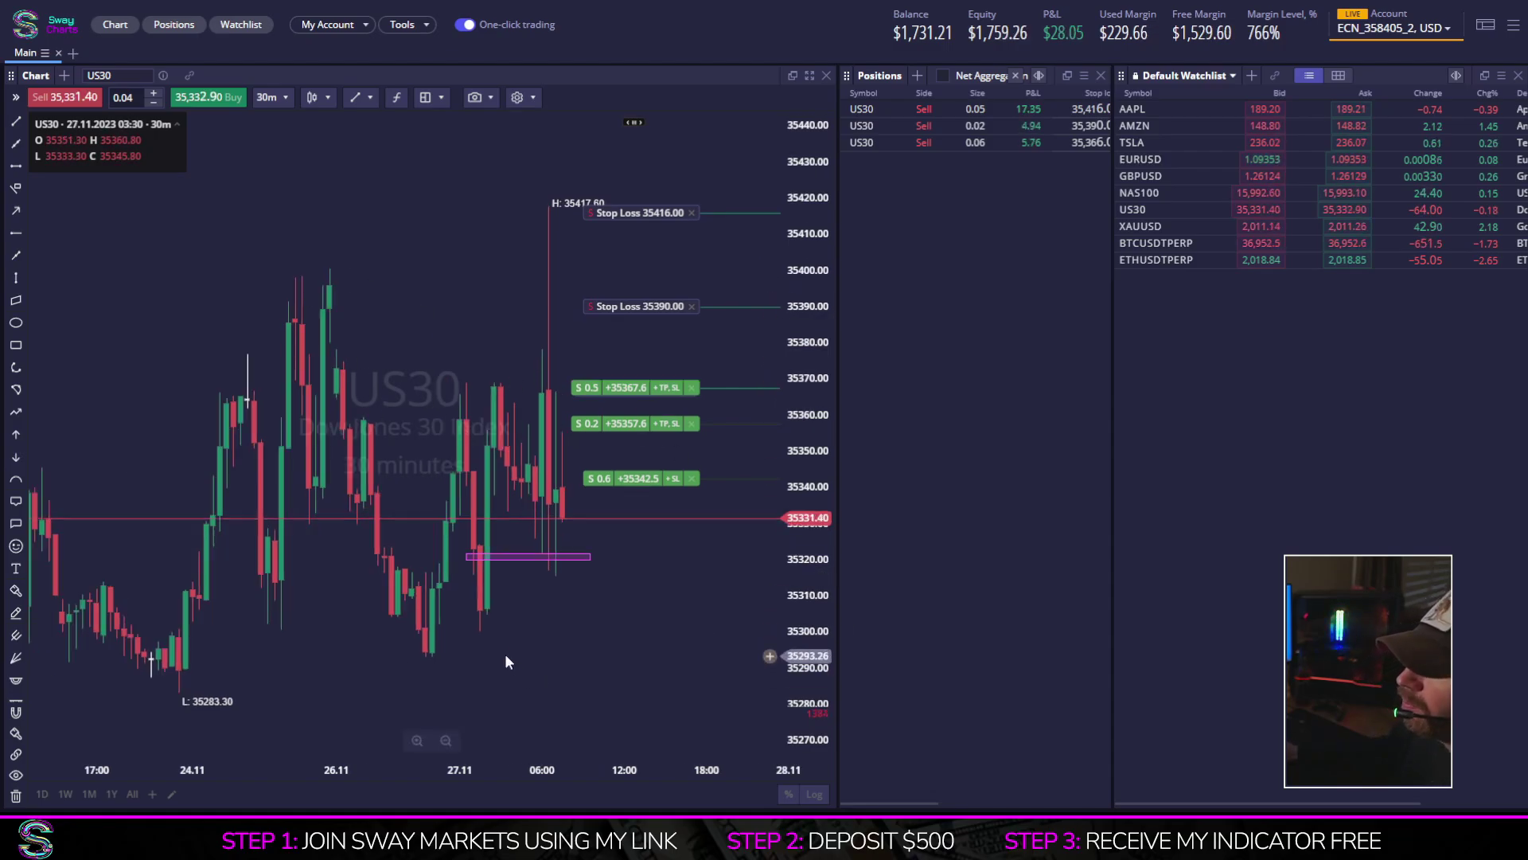
drag(517, 644, 542, 613)
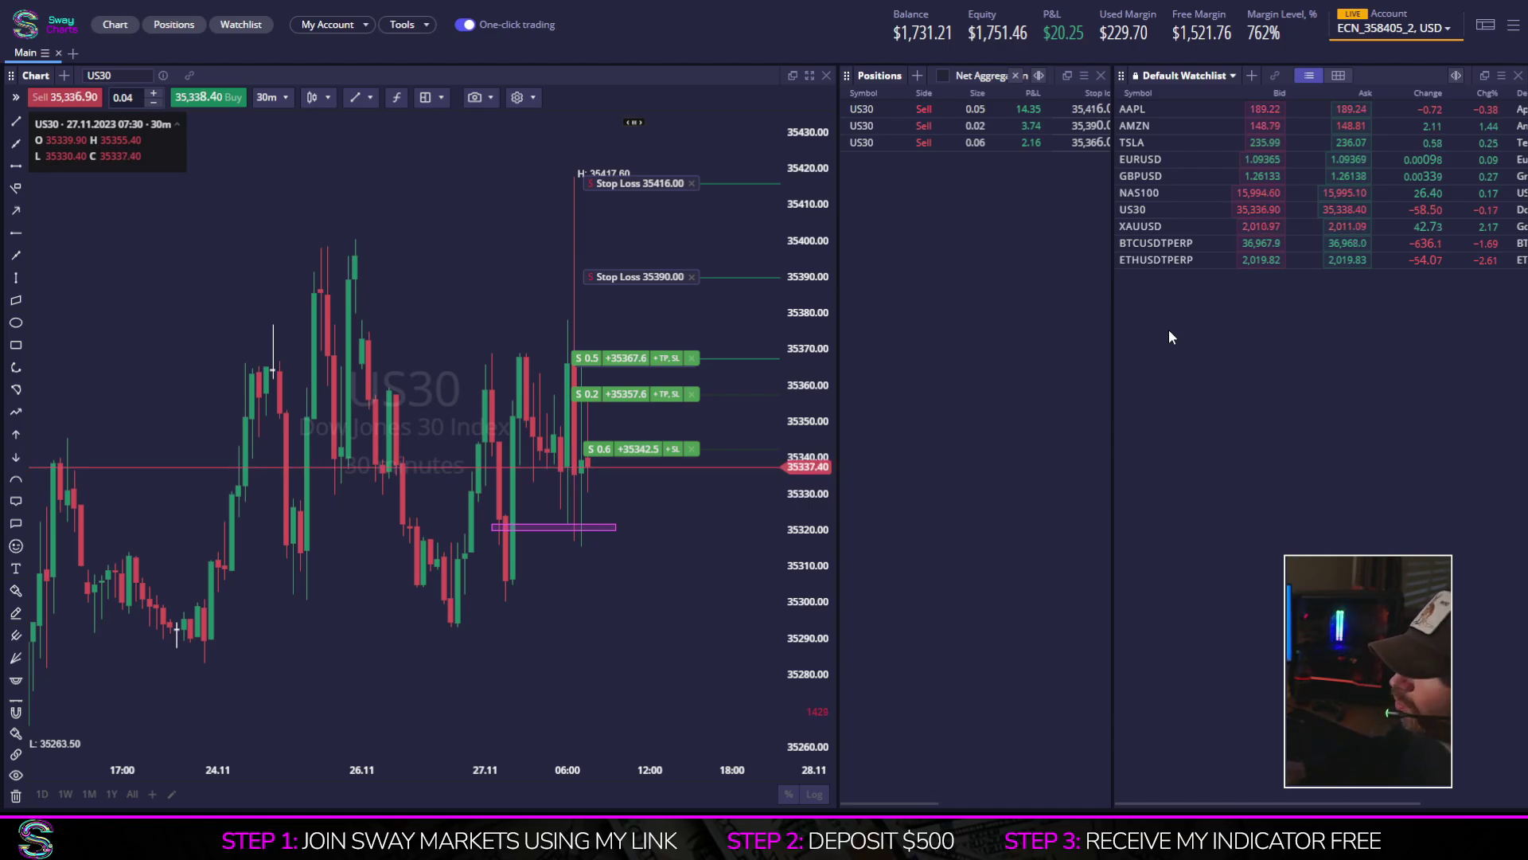
drag(373, 210, 390, 195)
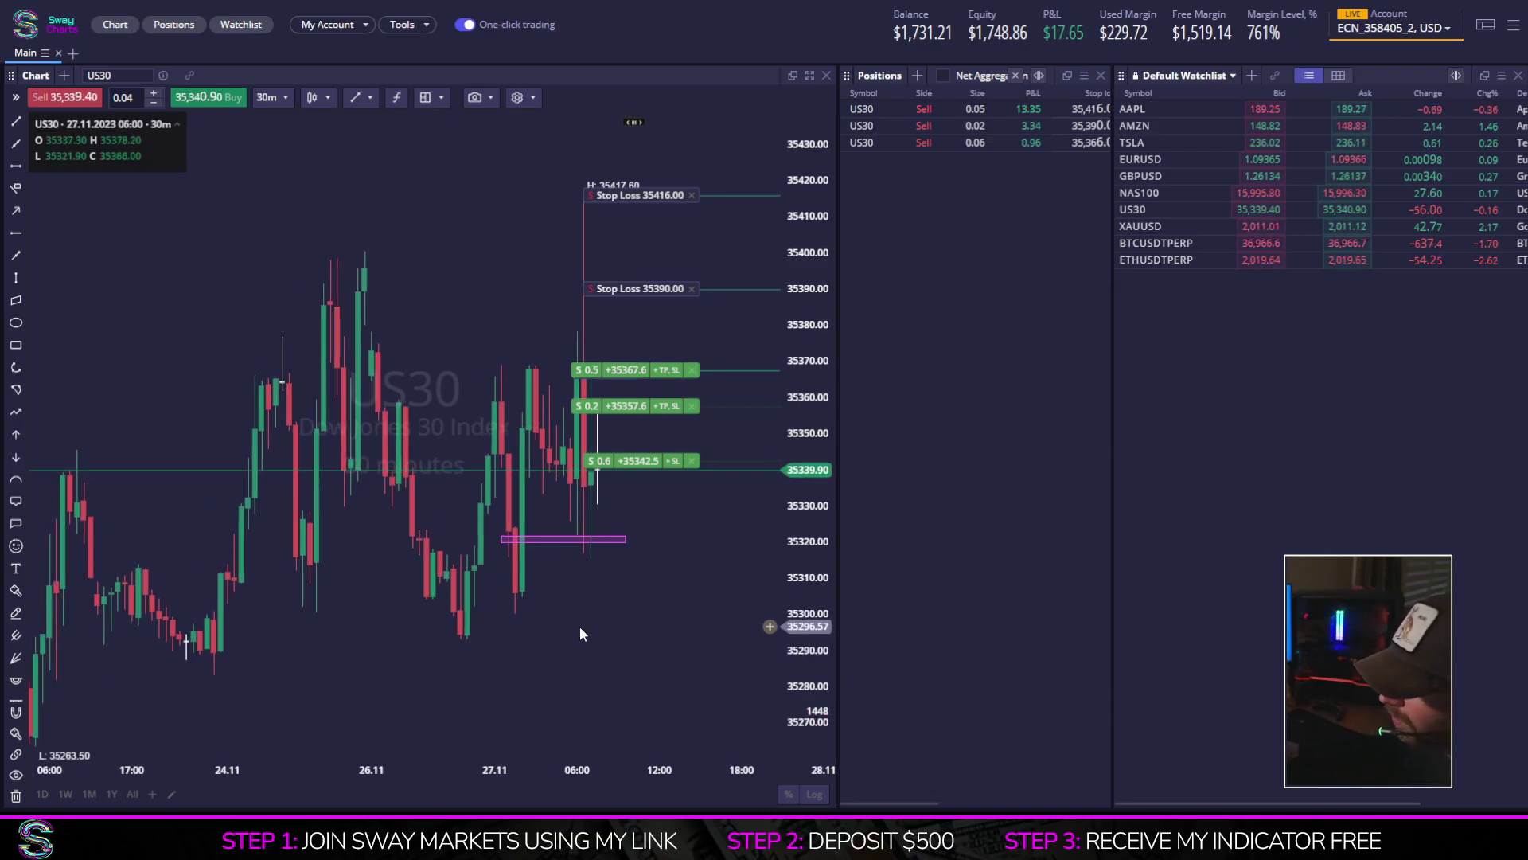
drag(579, 627, 563, 607)
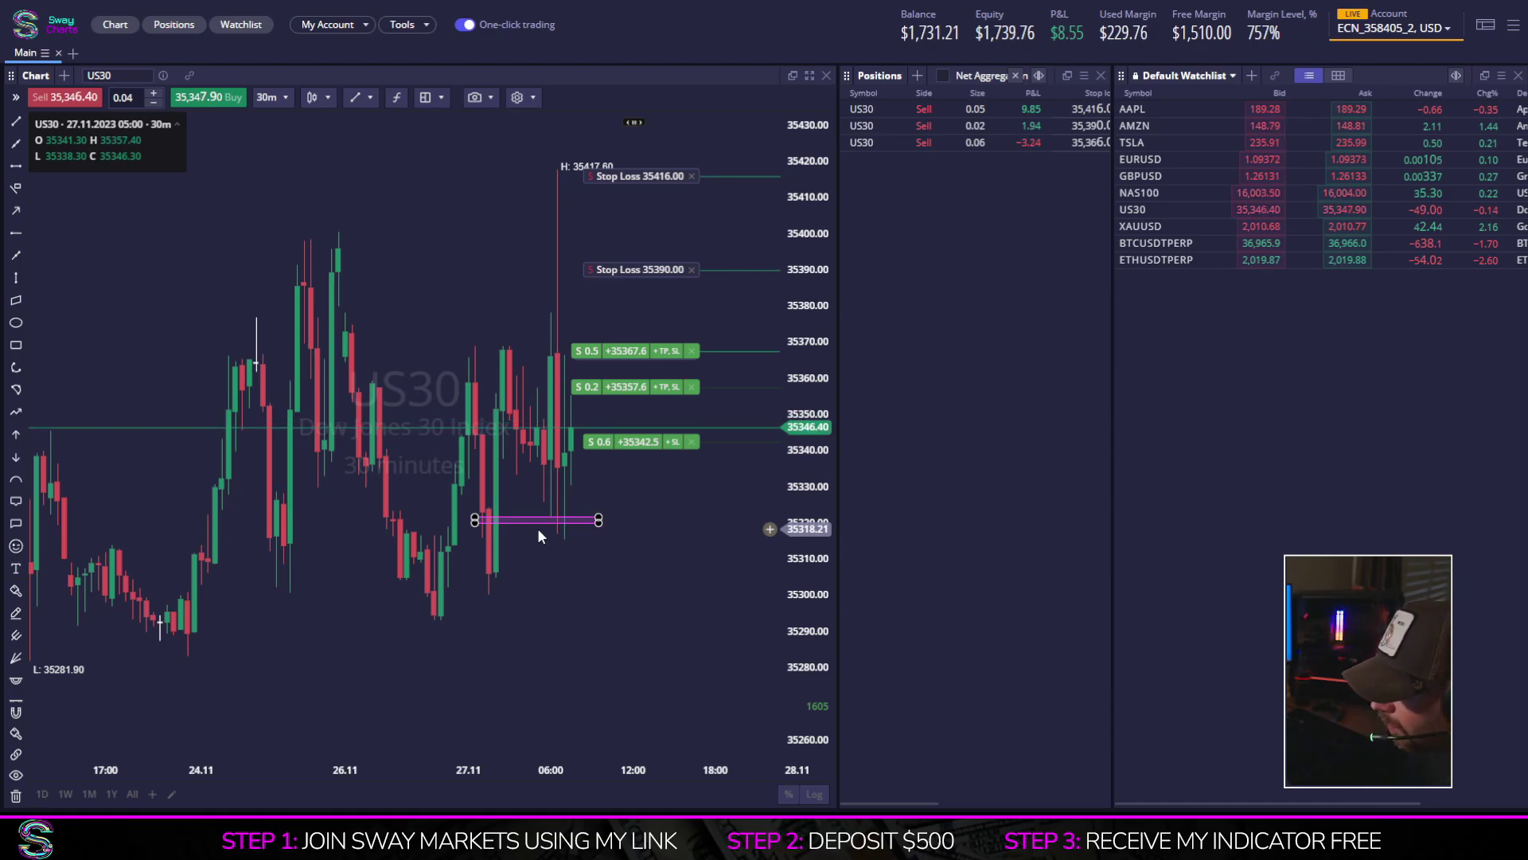
Step: Deselect the purple rectangle and narrow the Positions panel by widening the chart
click(675, 551)
mouse_move(632, 601)
mouse_down()
mouse_move(676, 598)
mouse_move(646, 598)
mouse_up()
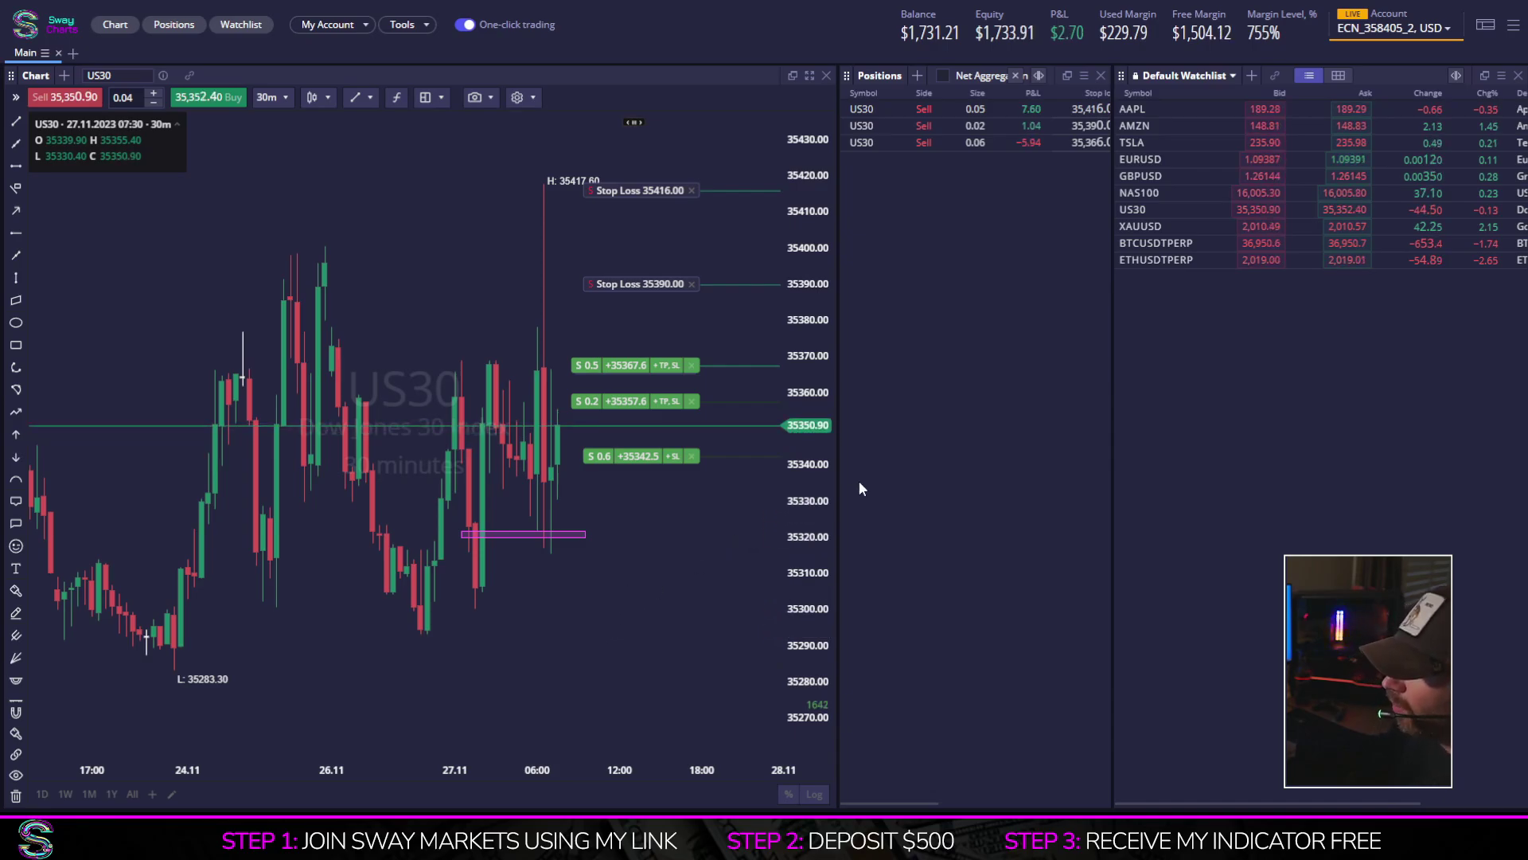
drag(840, 486, 904, 488)
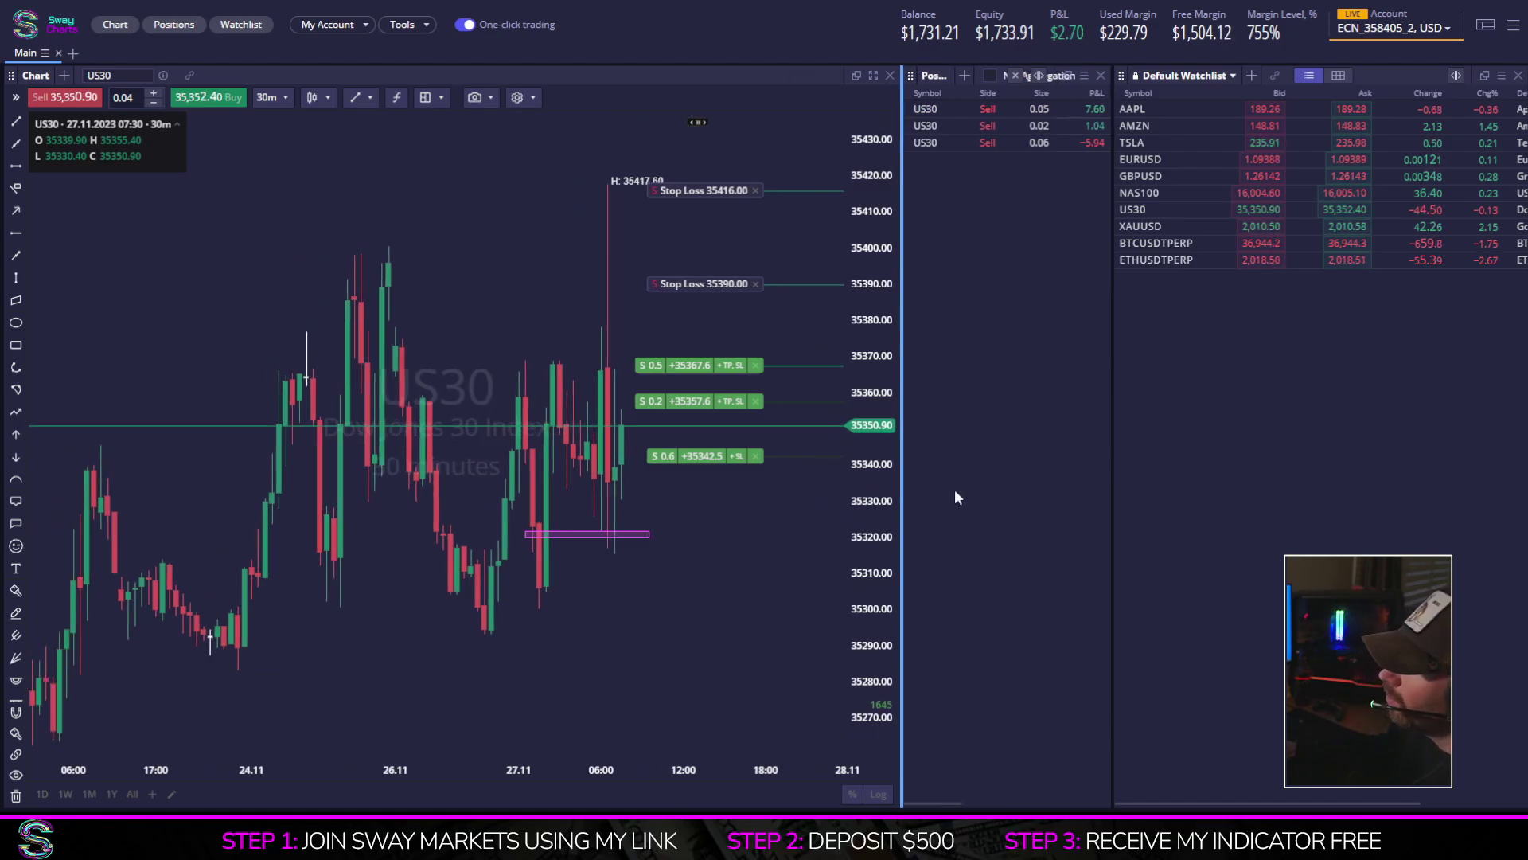